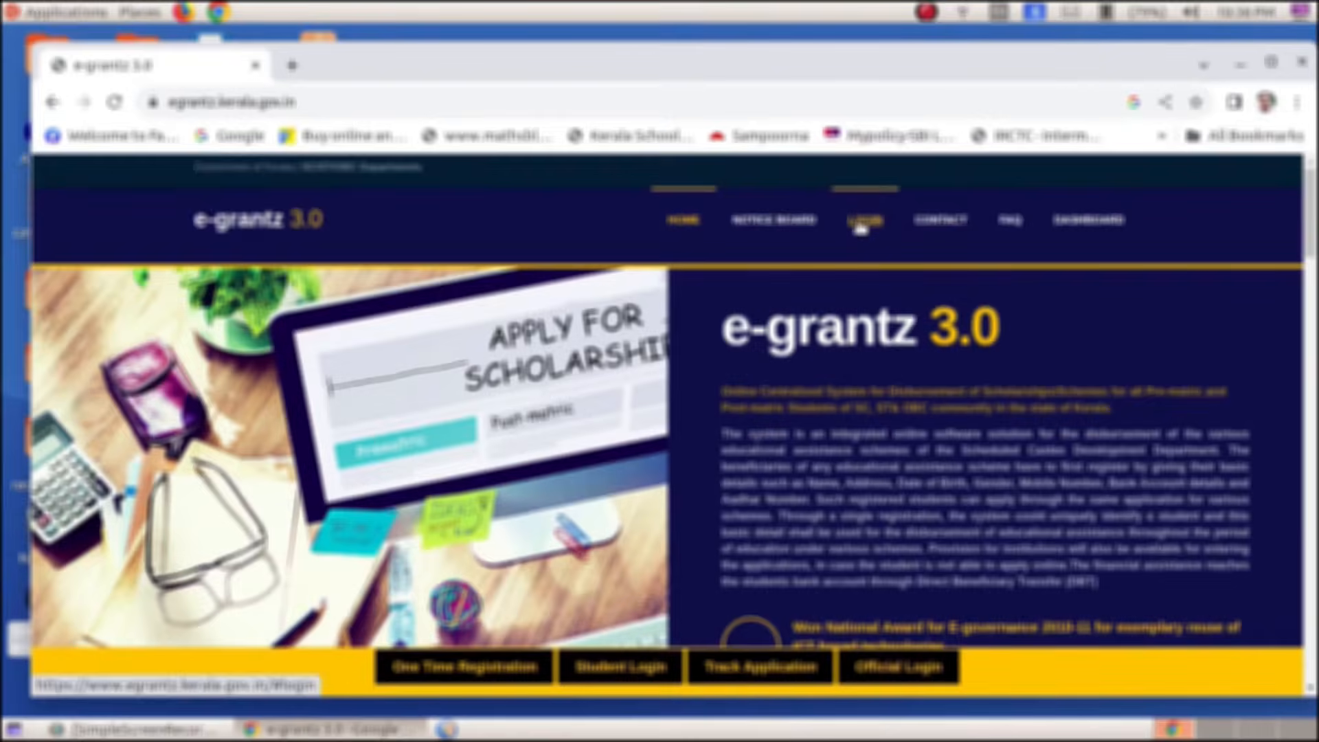
# Log in to the institution account with the username and the saved password
pyautogui.click(776, 429)
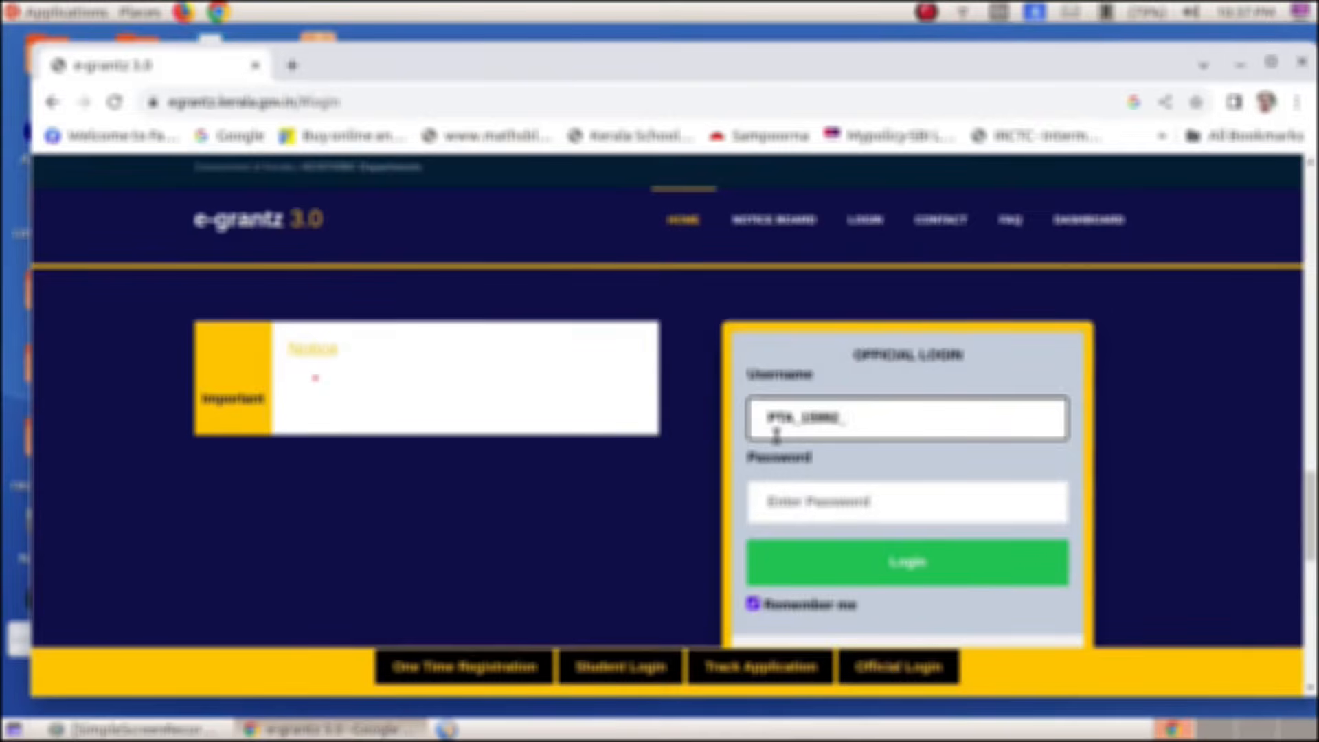
pyautogui.write('C')
pyautogui.click(779, 486)
pyautogui.click(878, 571)
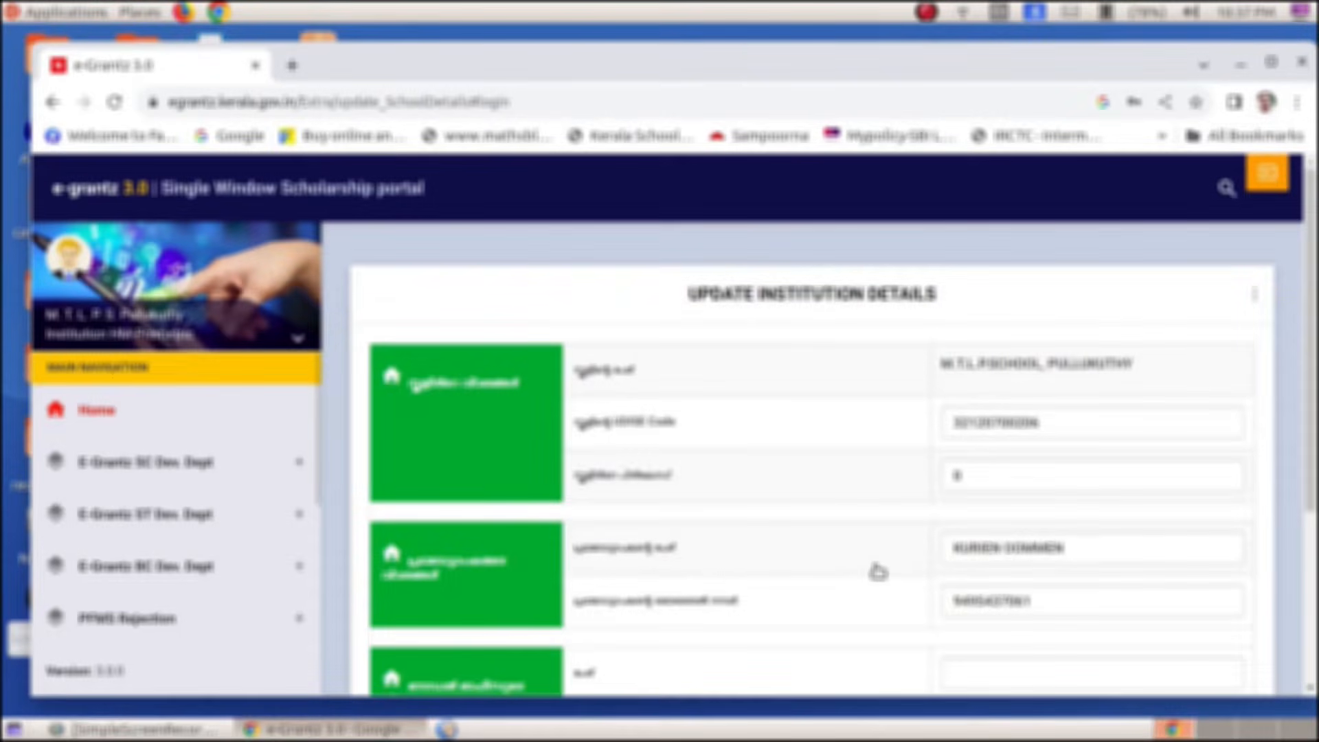
# Scroll down the Update Institution Details form and edit the contact e-mail address
pyautogui.moveTo(1313, 399); pyautogui.dragTo(1315, 498)
pyautogui.click(1267, 173)
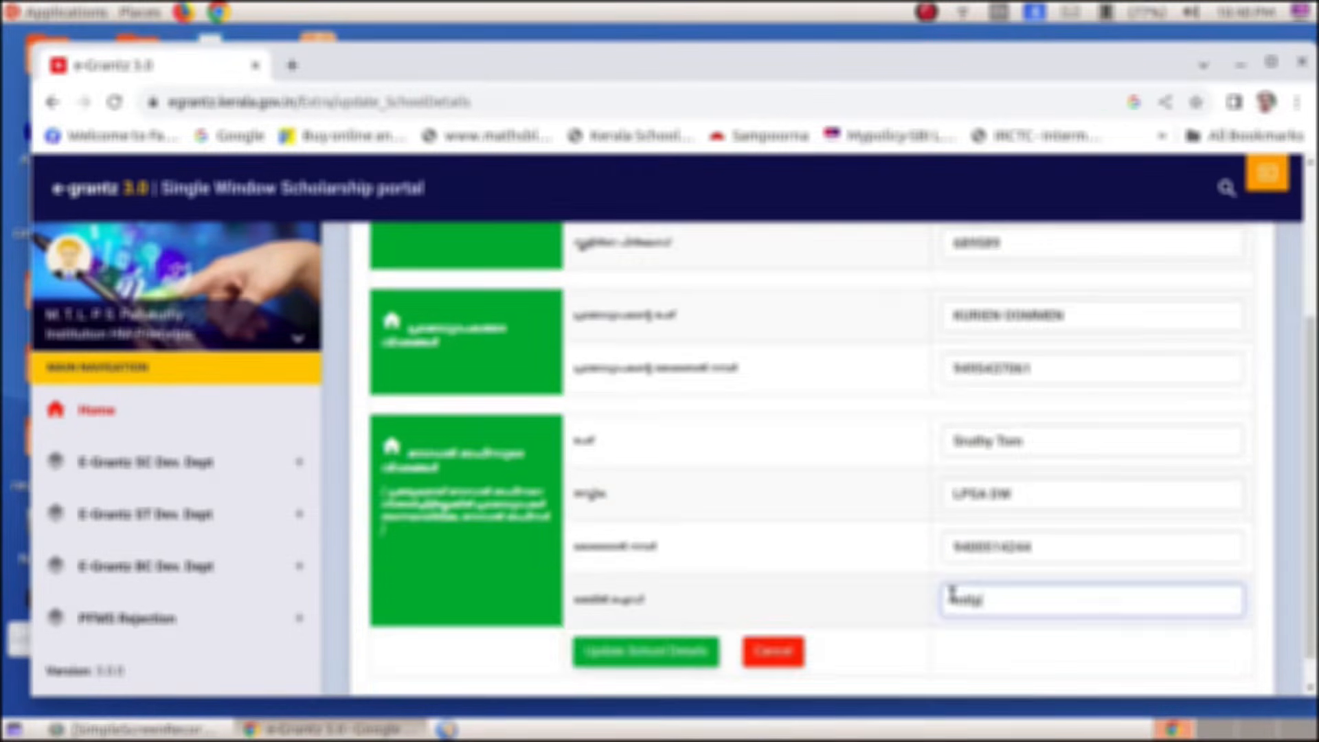
pyautogui.write('s37')
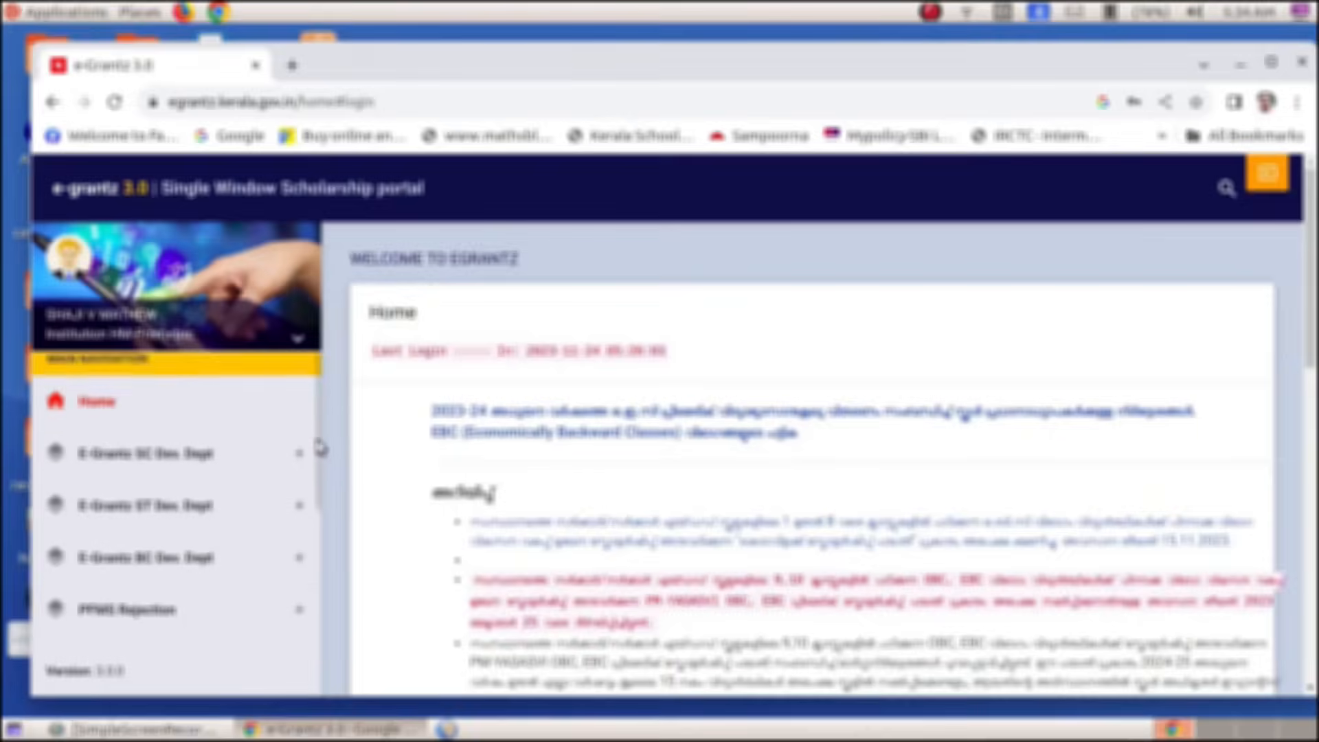
# Scroll the Welcome home page and left sidebar to view the latest scholarship notices
pyautogui.scroll(-2, 318, 462)
pyautogui.moveTo(324, 492); pyautogui.dragTo(323, 546)
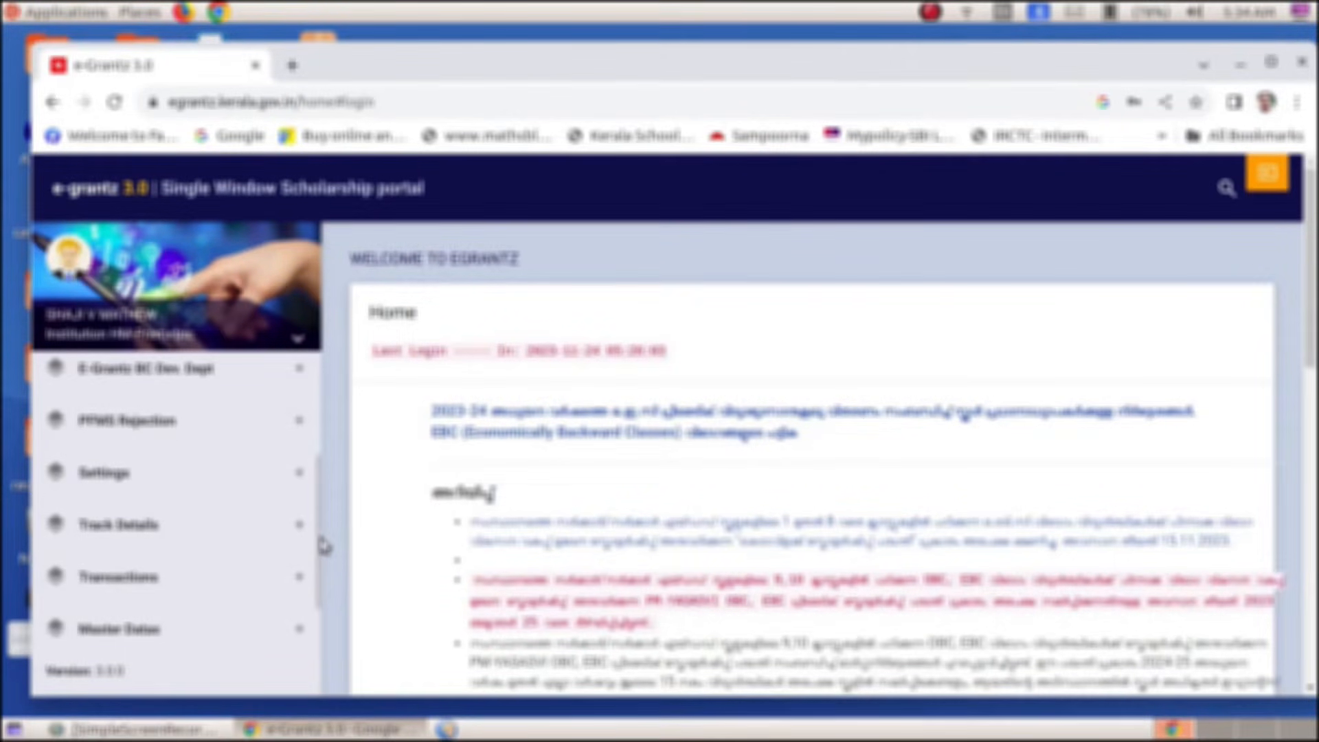
# Expand E-Grantz BC Dev. Dept, browse its student options, then expand Settings
pyautogui.click(196, 383)
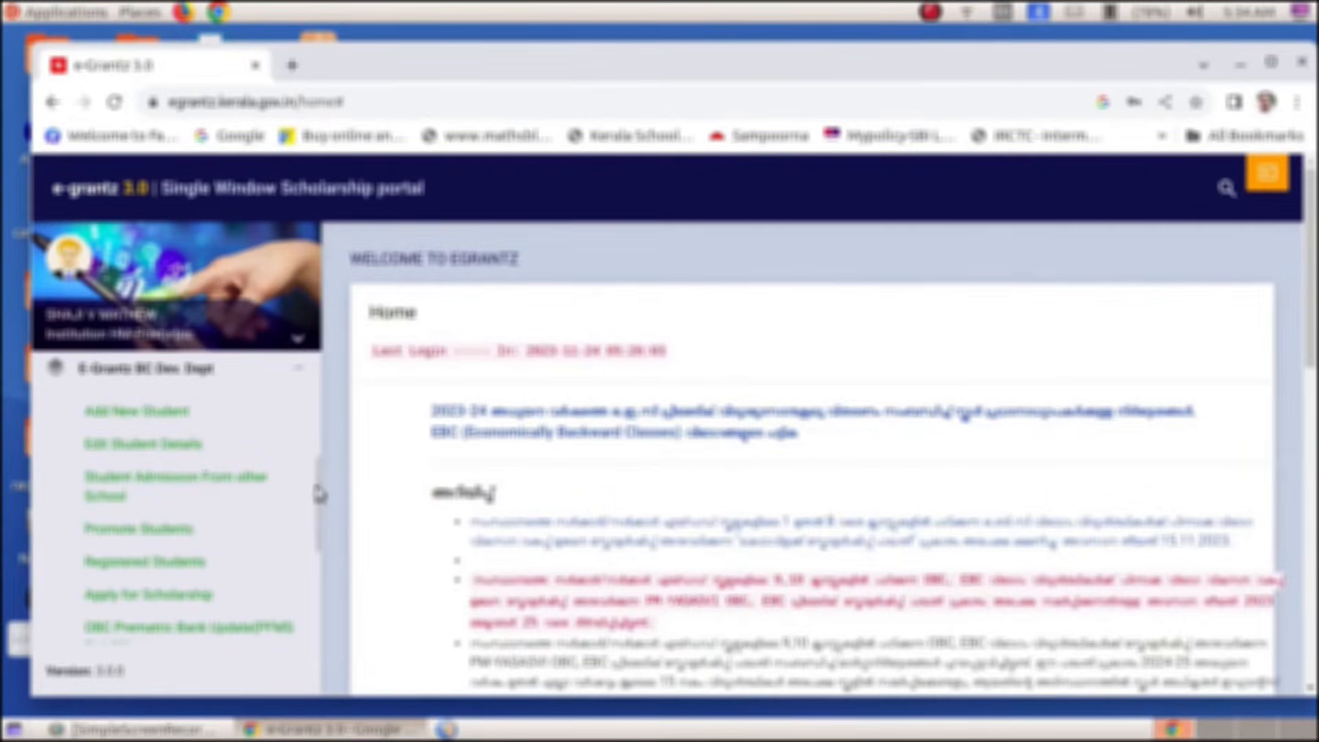
pyautogui.scroll(-3, 318, 493)
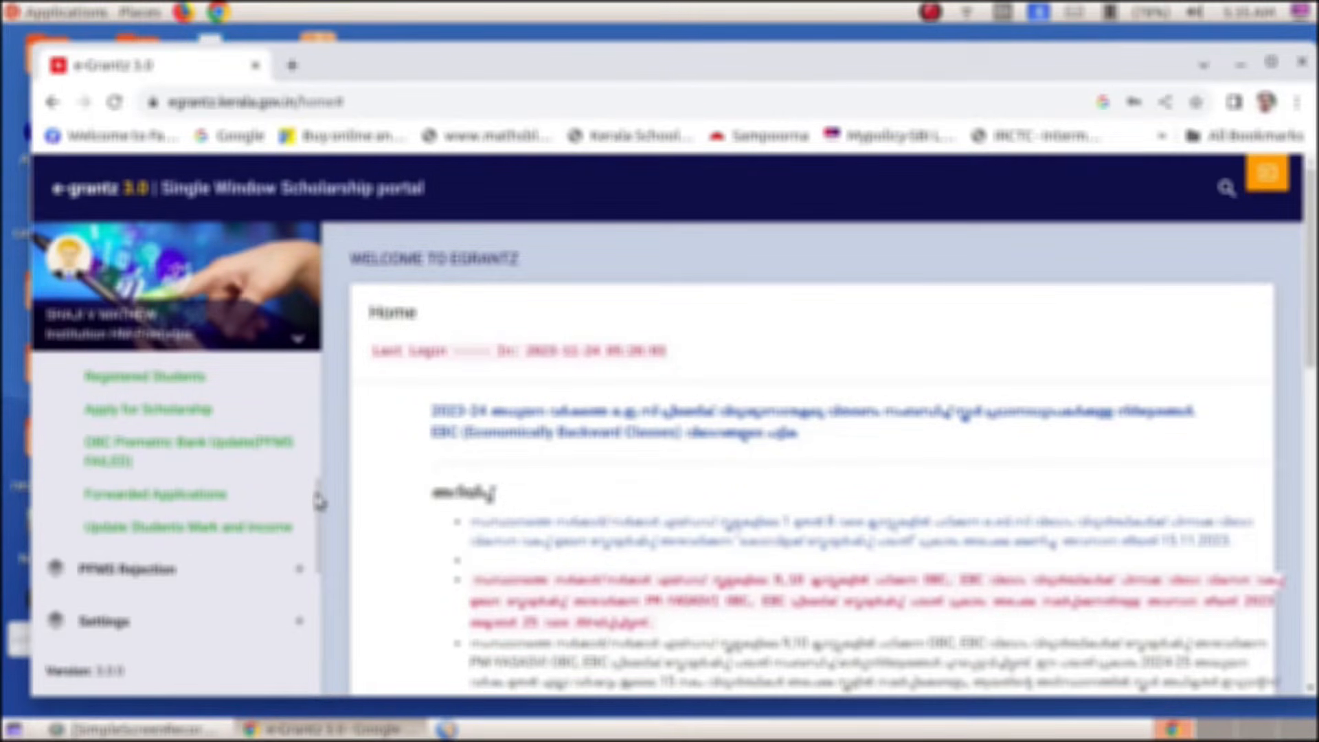
pyautogui.moveTo(318, 502); pyautogui.dragTo(318, 435)
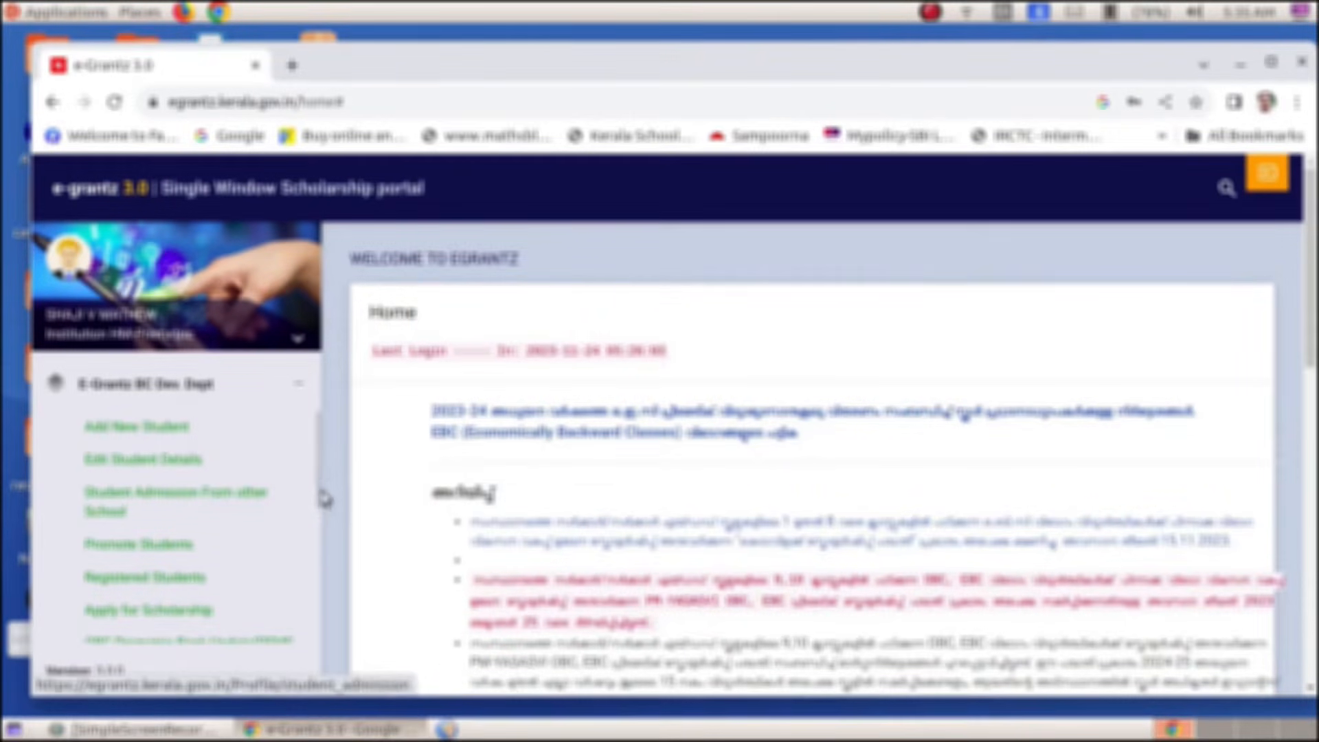
pyautogui.moveTo(319, 489); pyautogui.dragTo(324, 576)
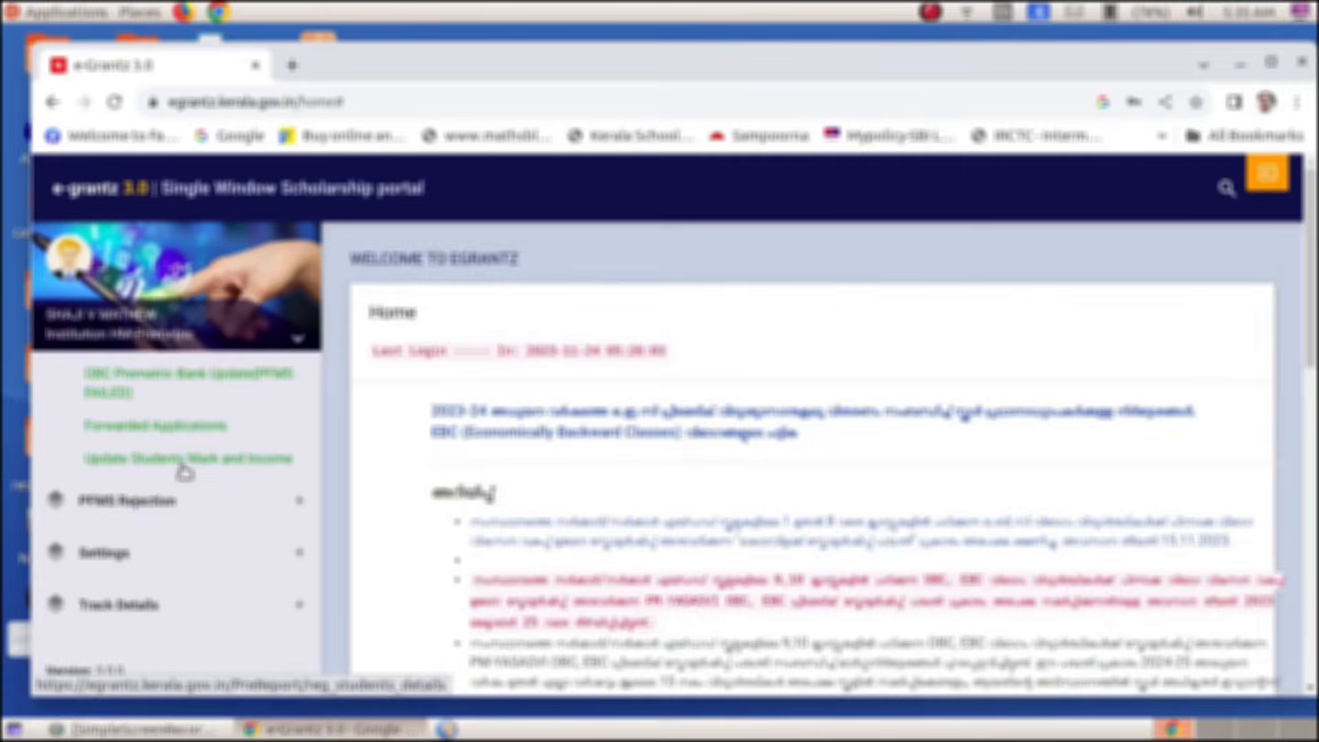
pyautogui.click(299, 553)
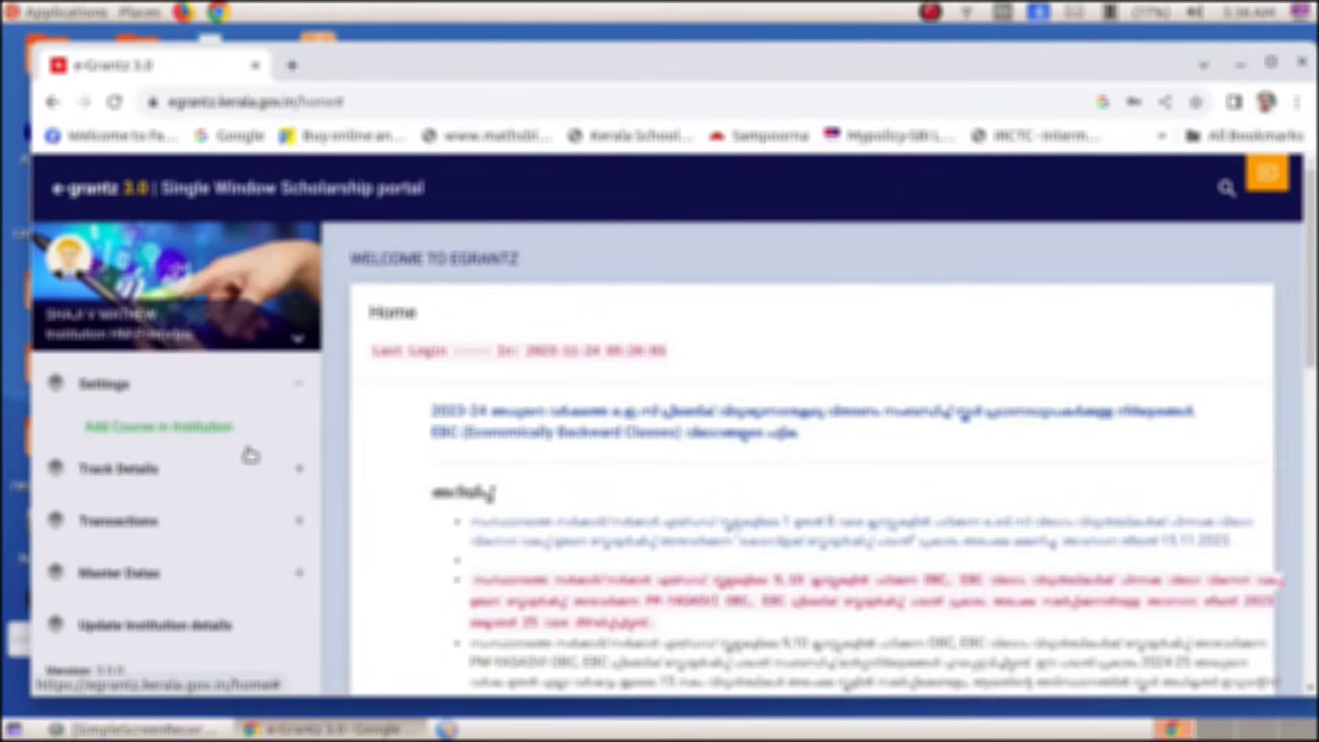
# Review the Add Course to Institution page listing CLASS 1–4, then log out
pyautogui.click(196, 429)
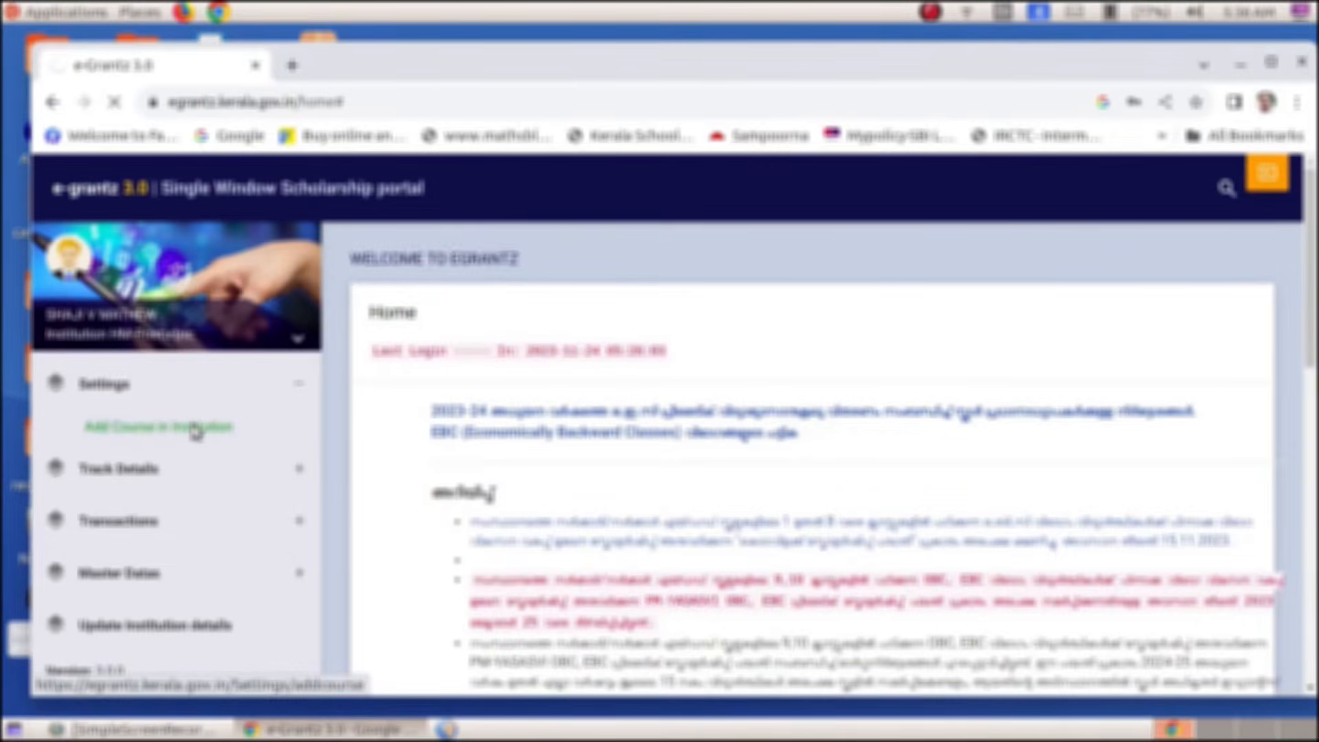
pyautogui.scroll(-6, 577, 417)
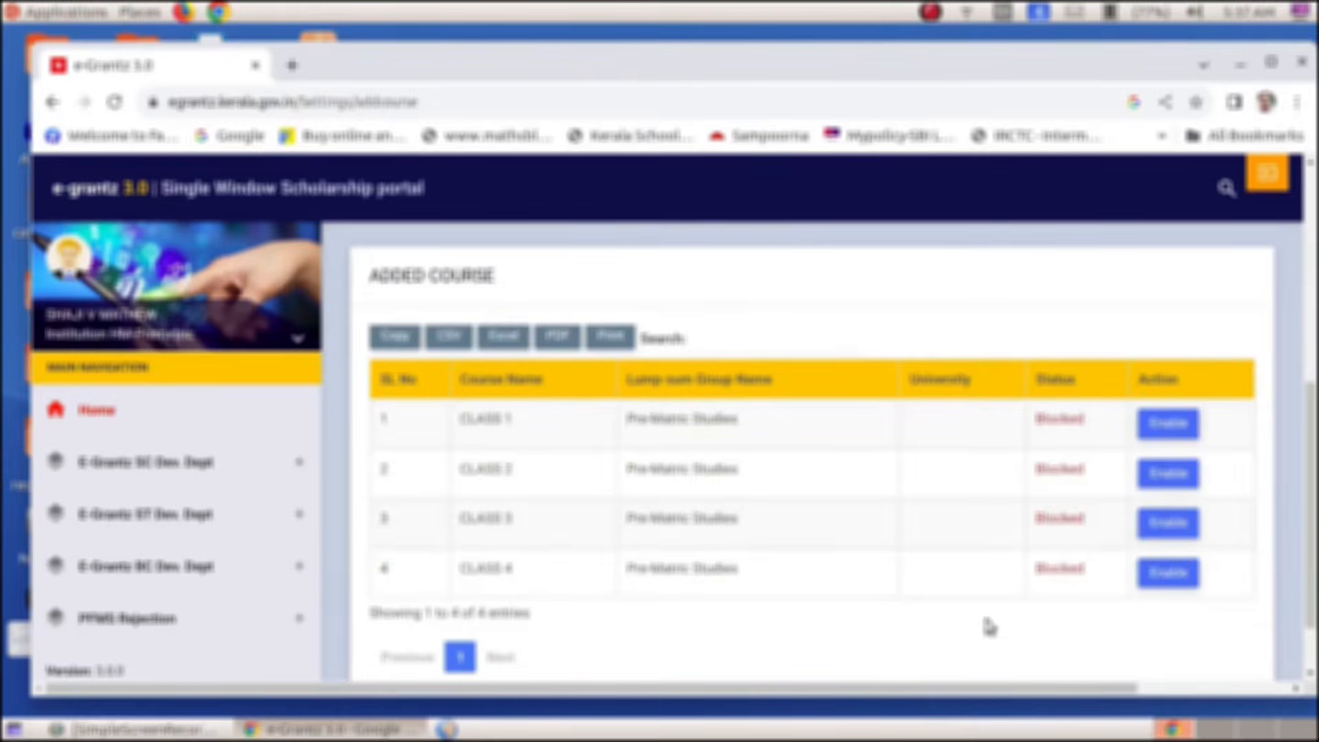
pyautogui.scroll(5, 1141, 347)
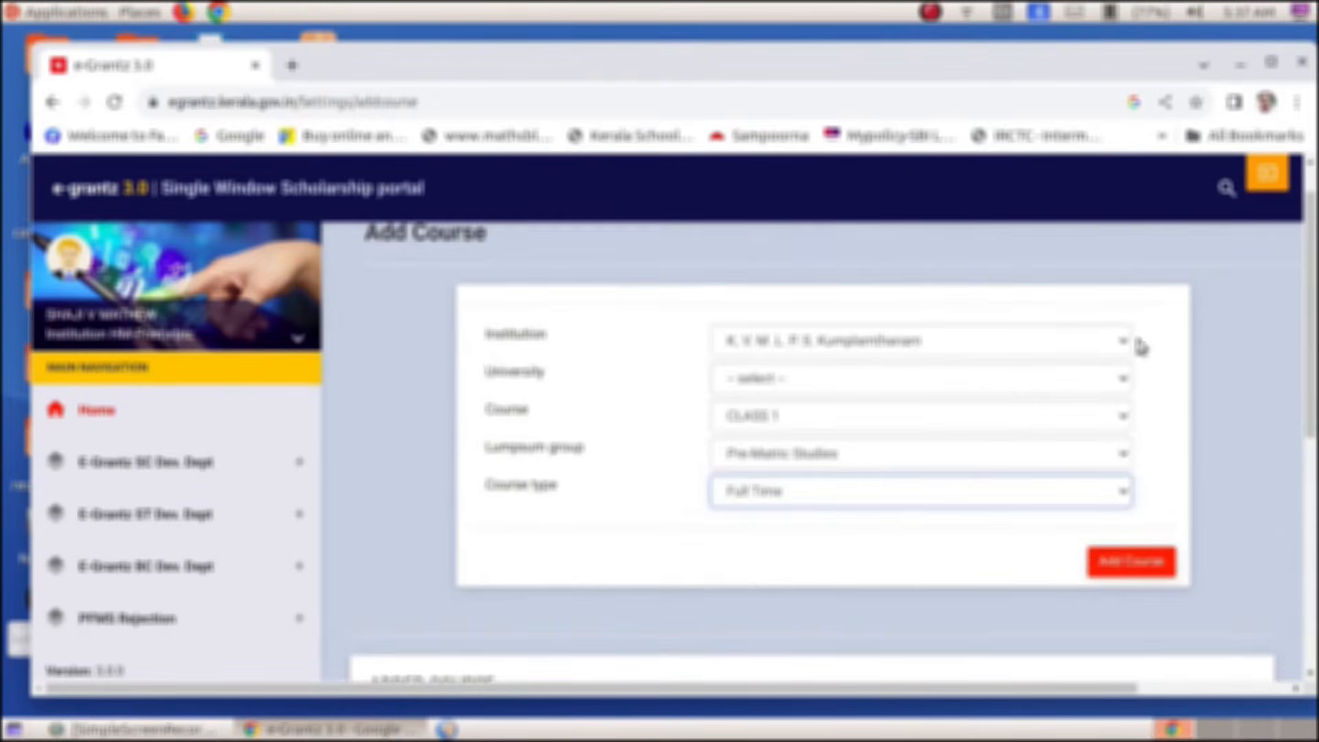
pyautogui.click(1268, 184)
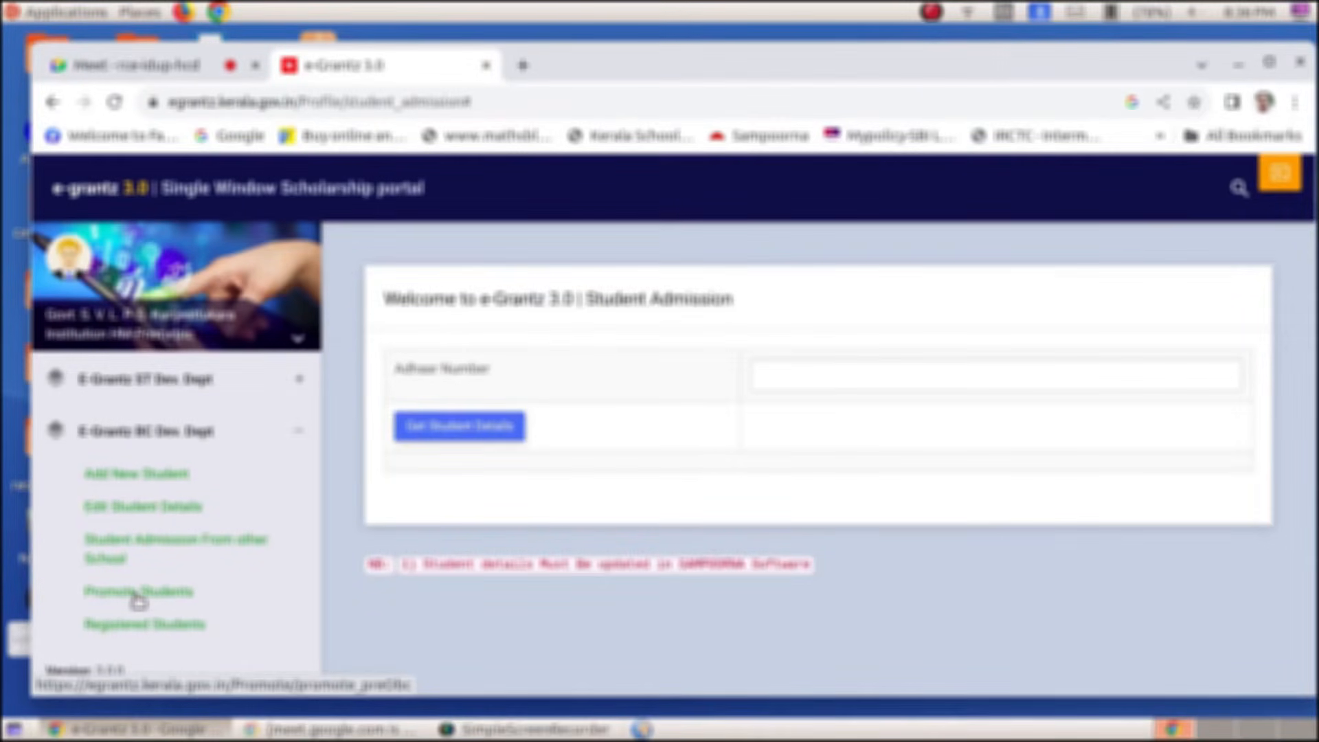
# Promote the ticked OBC CLASS 1 student and dismiss the 'Data Updated!!' notice
pyautogui.click(137, 598)
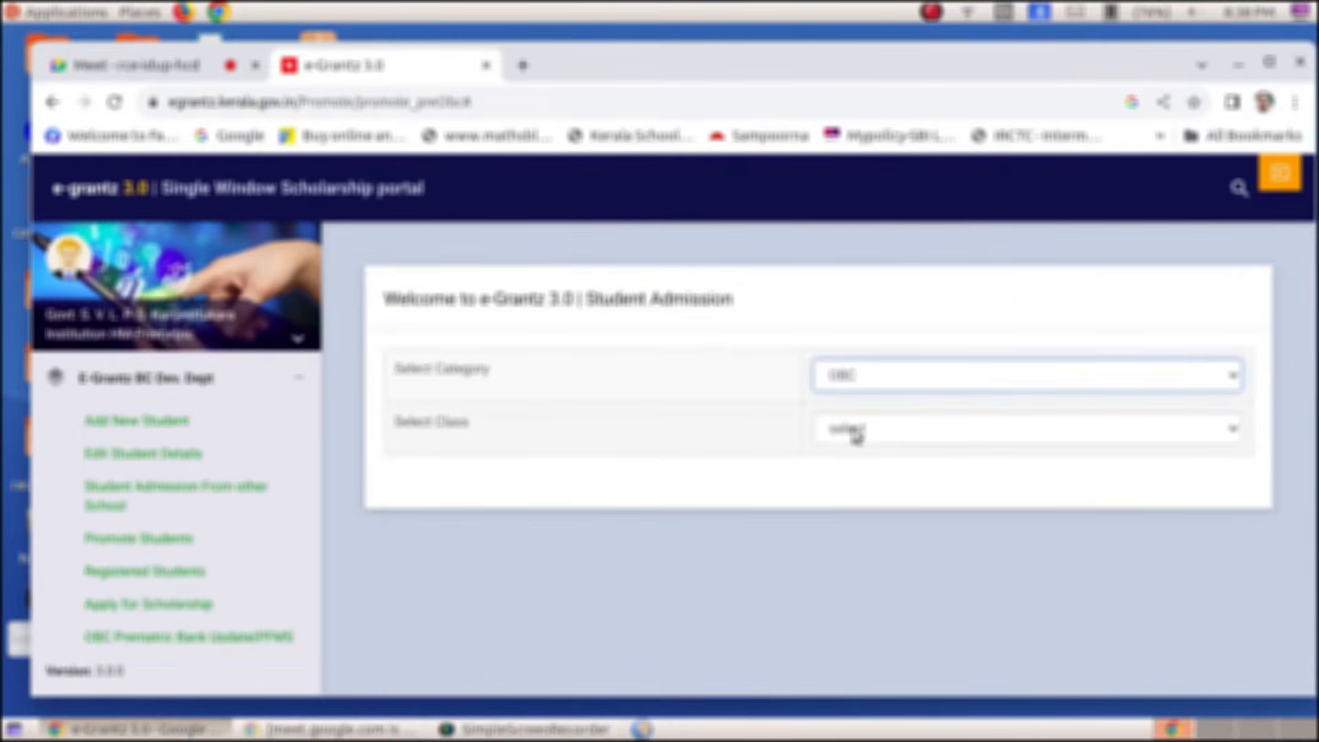
pyautogui.click(911, 440)
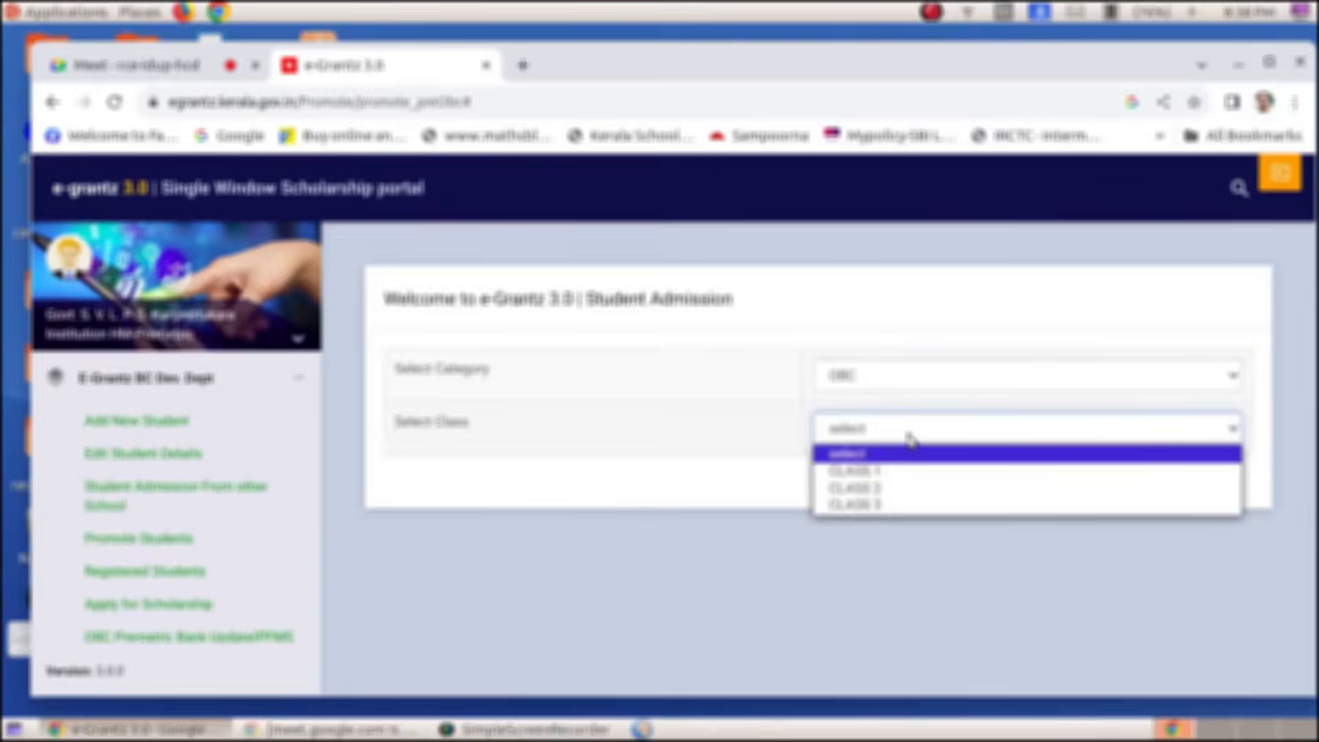
pyautogui.click(862, 472)
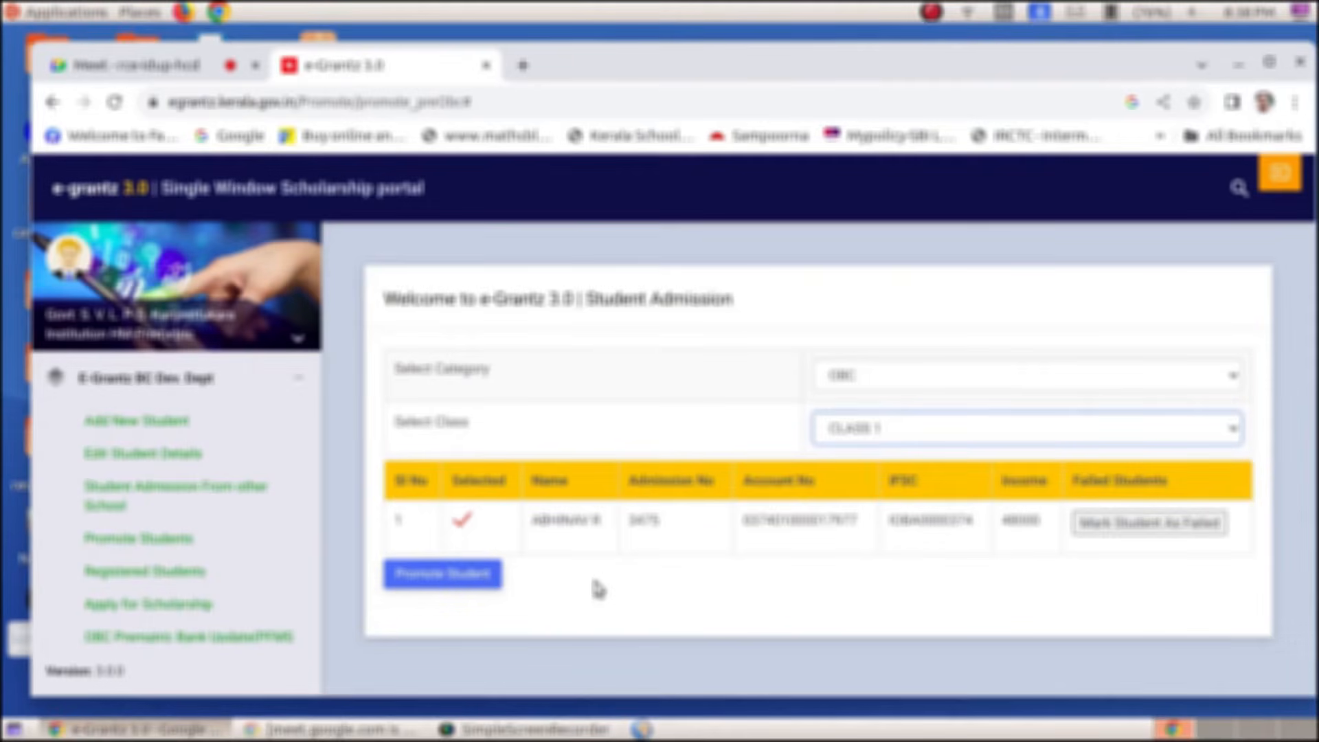
pyautogui.click(462, 525)
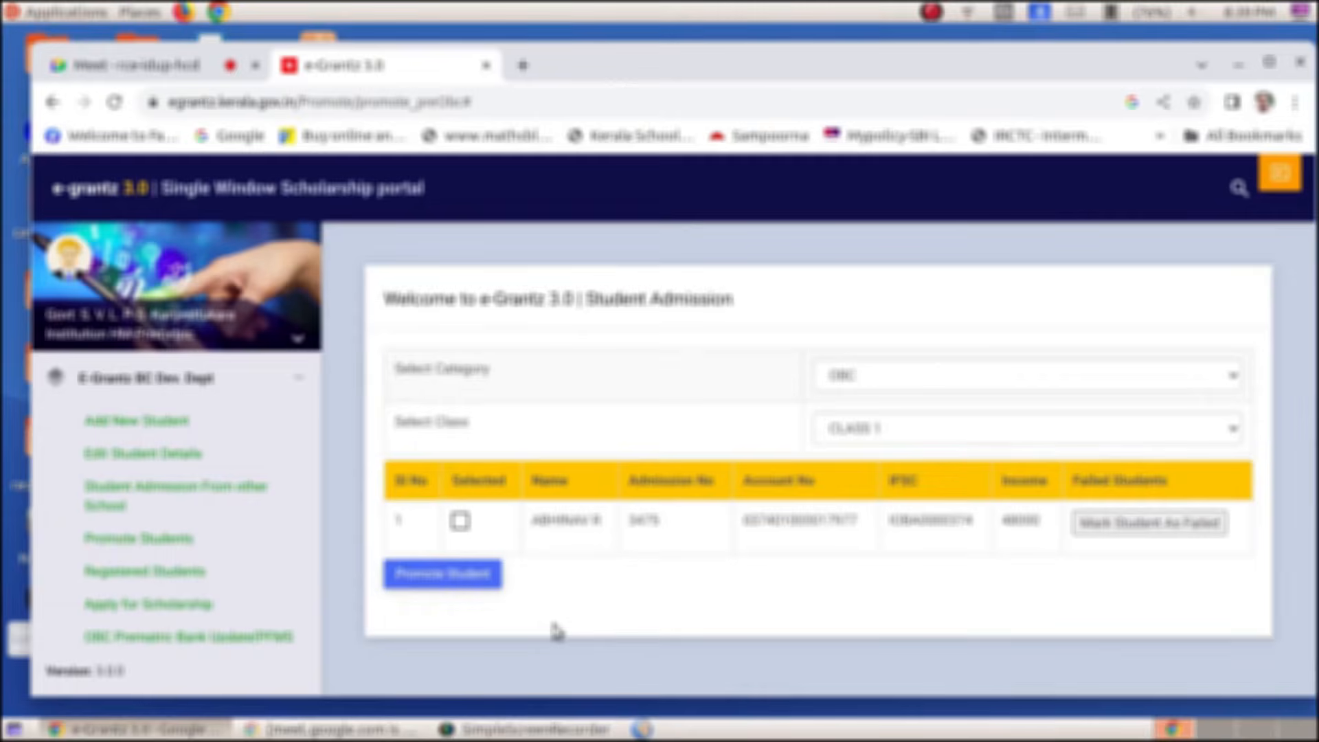
pyautogui.click(460, 520)
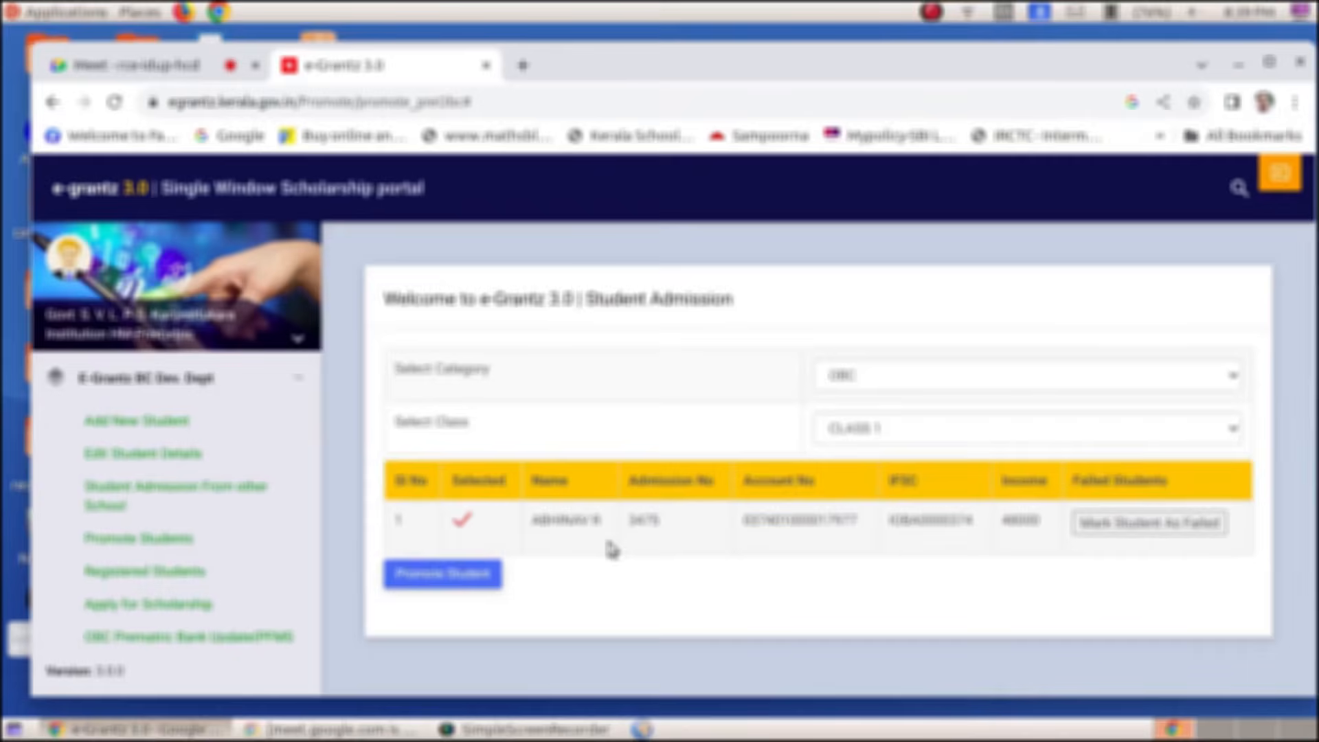
pyautogui.click(440, 577)
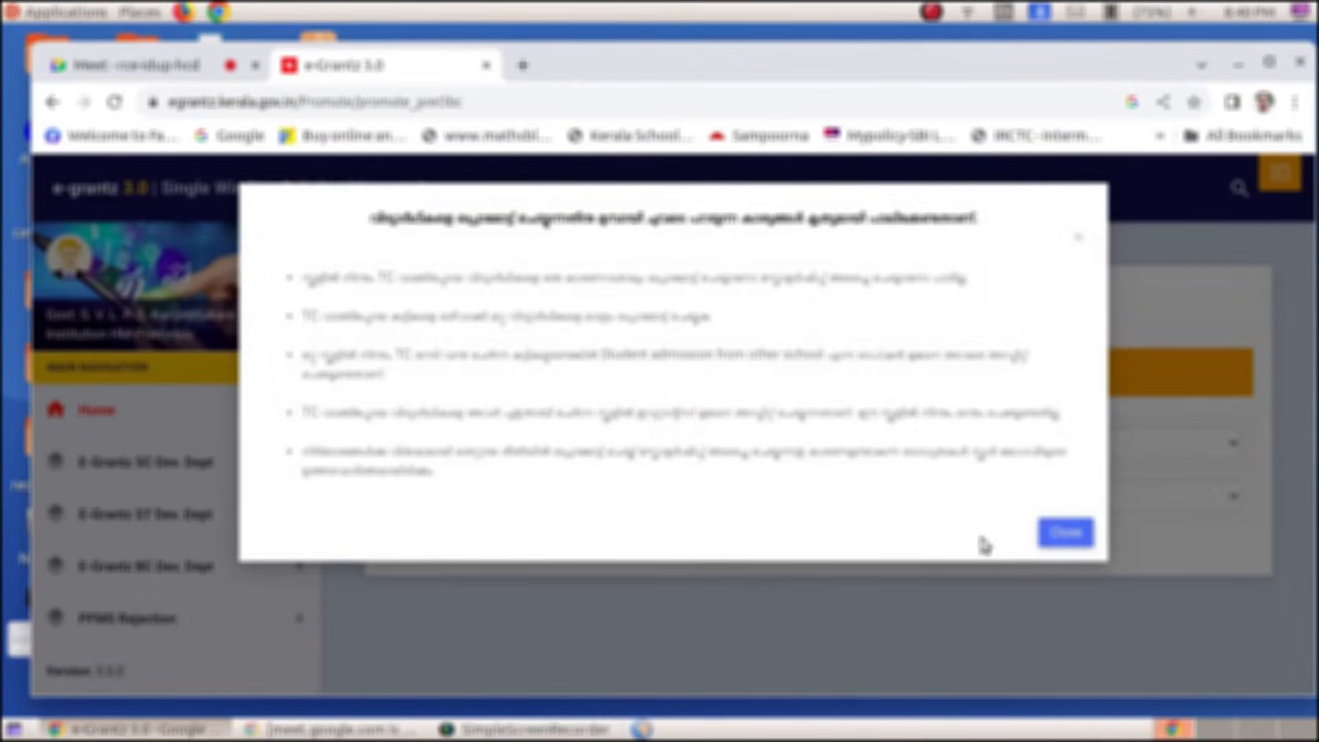
pyautogui.click(1063, 534)
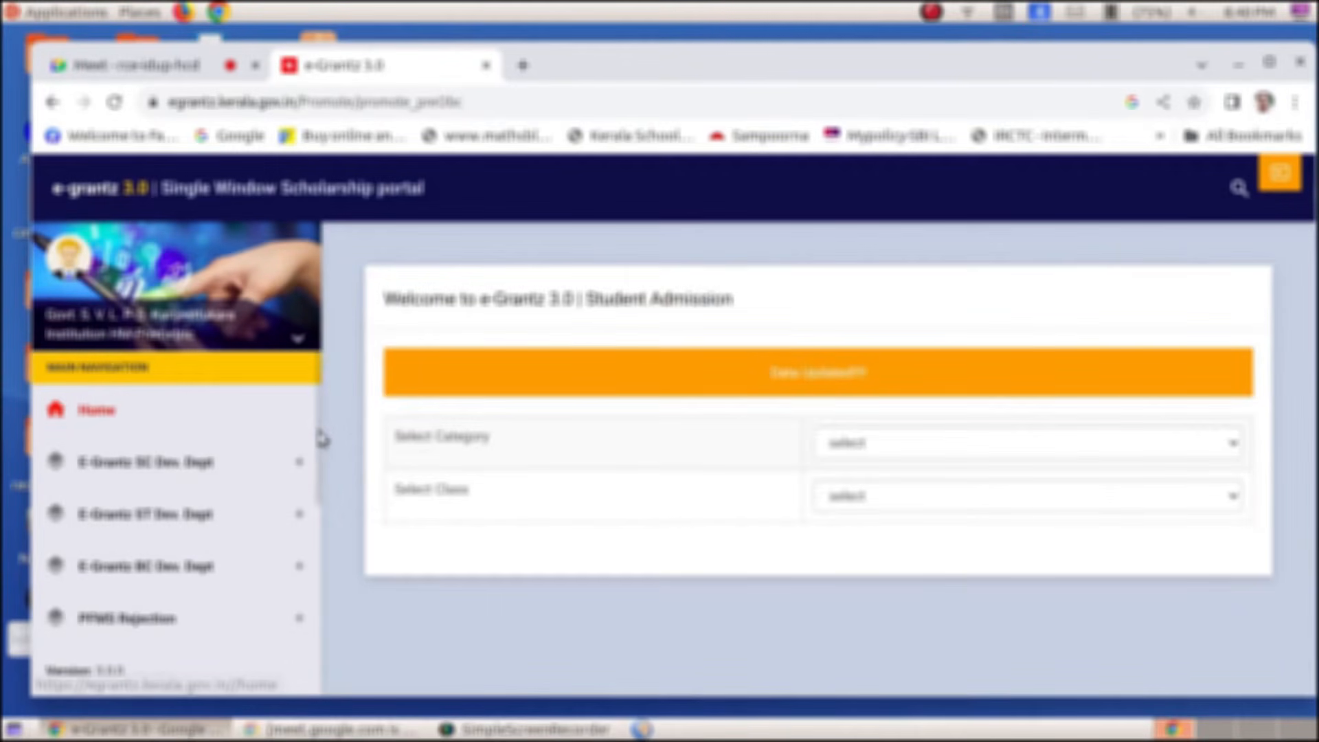
# Change the OBC CLASS 2 student's Current Studying Class to CLASS 3 and save the details
pyautogui.moveTo(319, 436); pyautogui.dragTo(321, 515)
pyautogui.click(156, 399)
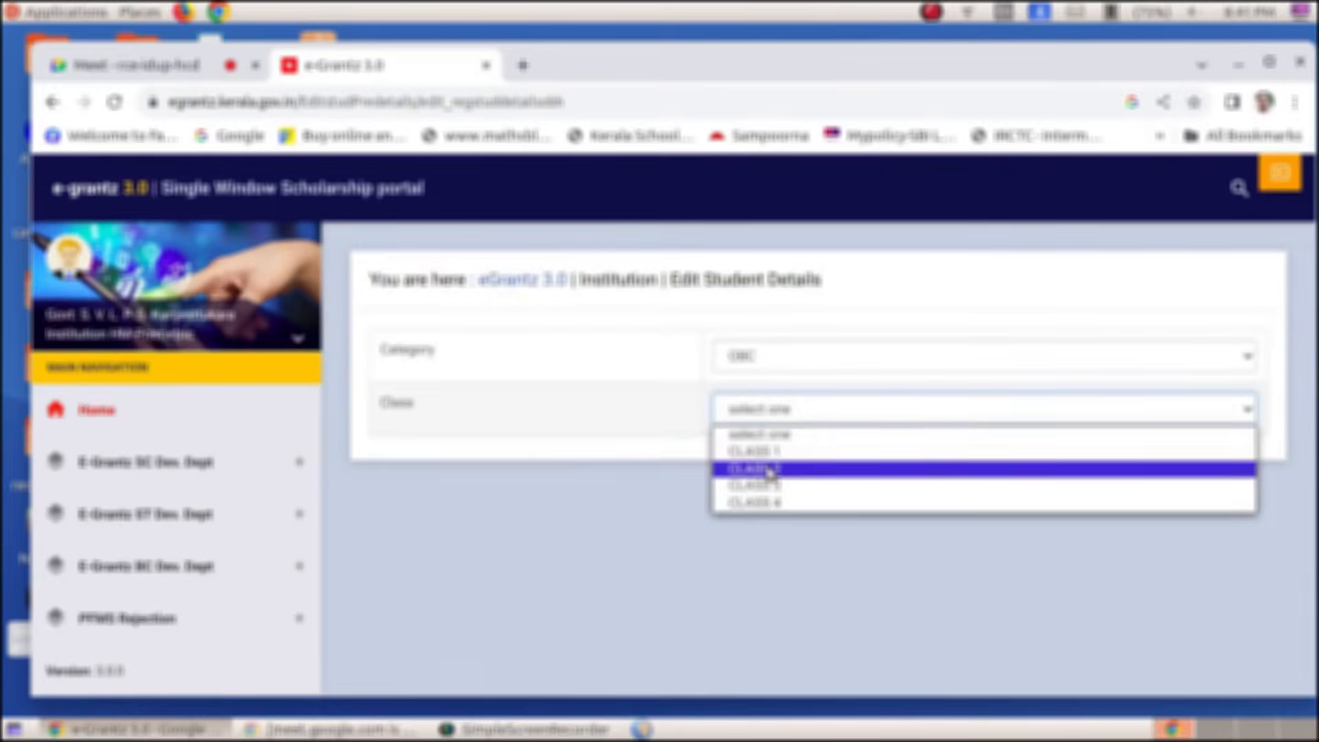
pyautogui.click(769, 470)
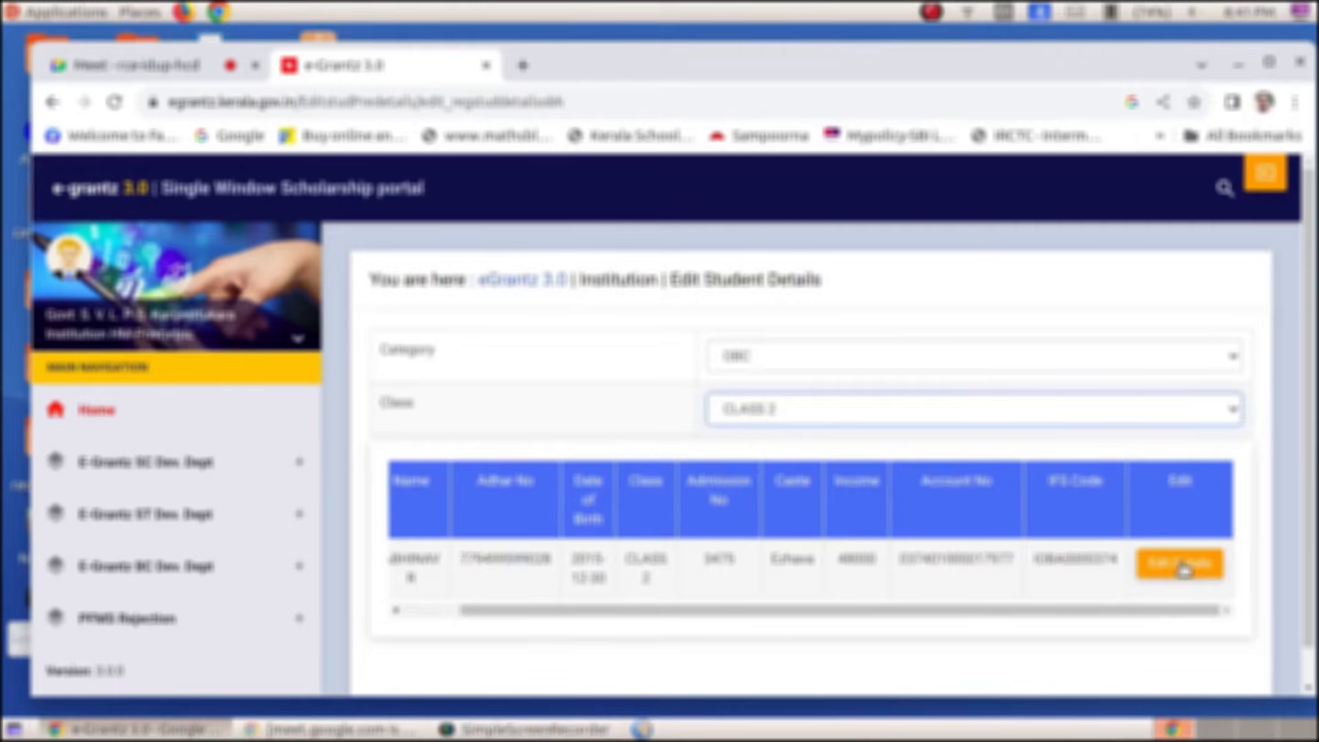
pyautogui.click(1182, 569)
pyautogui.click(686, 492)
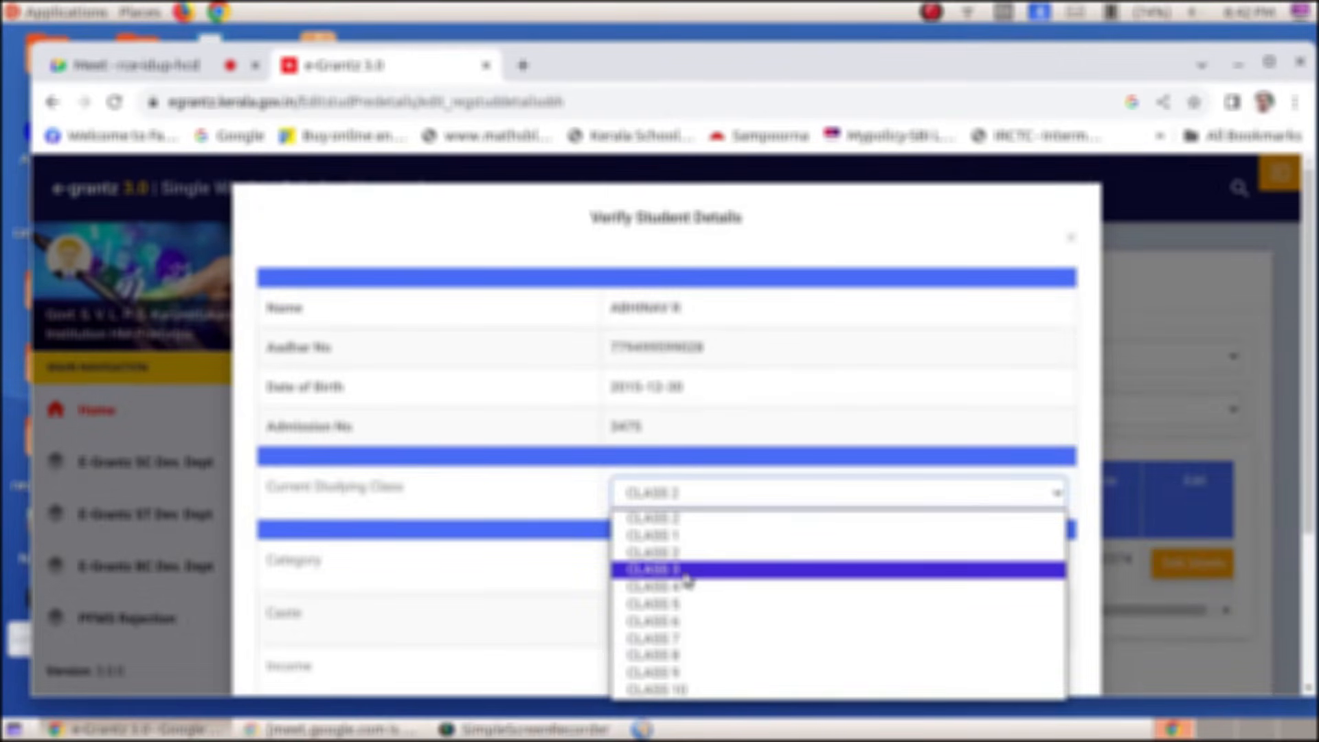
pyautogui.click(687, 570)
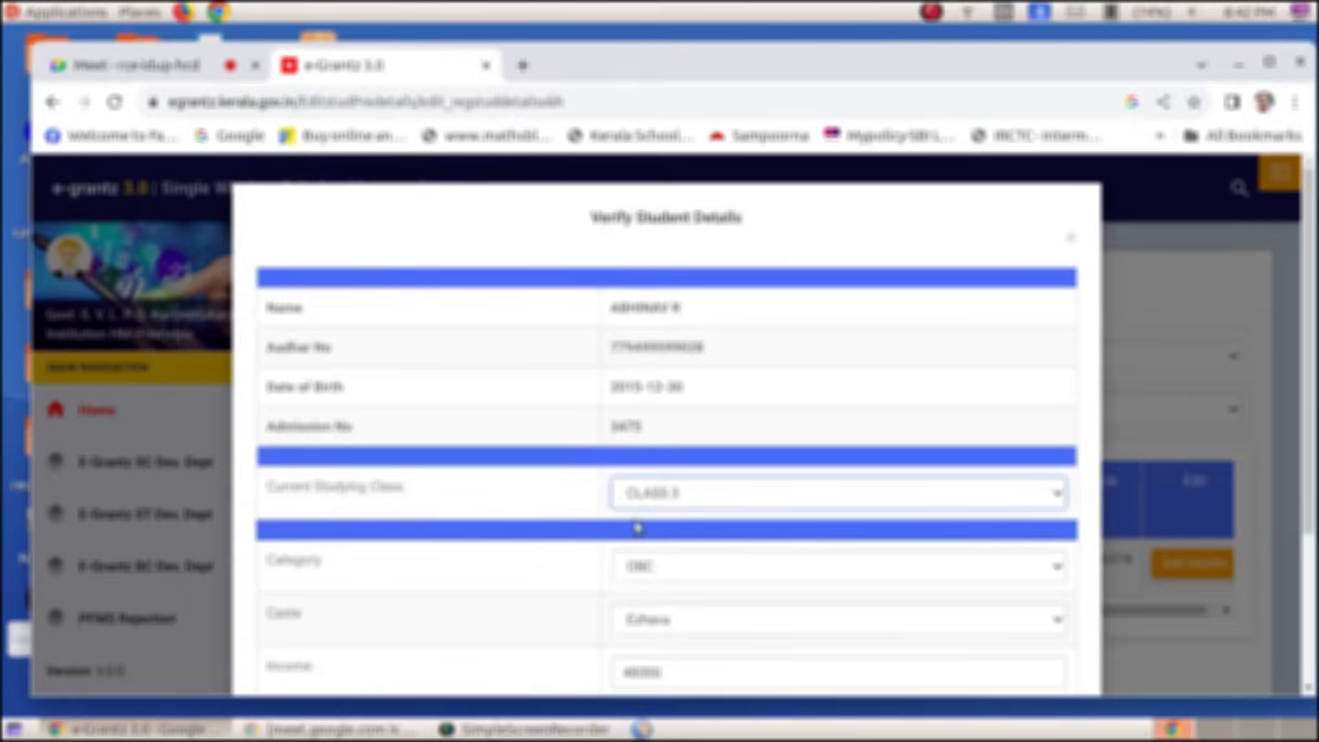
pyautogui.scroll(-3, 735, 515)
pyautogui.click(334, 625)
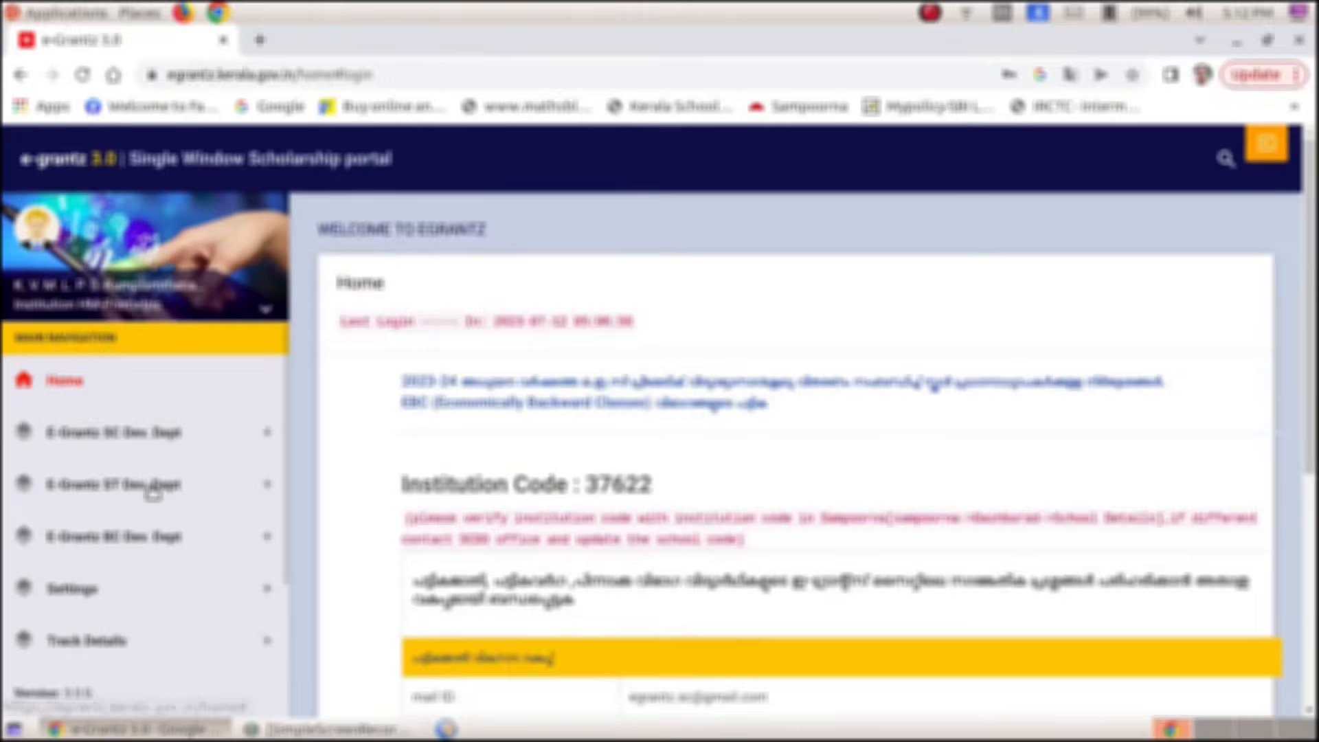
# Start a new student registration and validate the student's name and Aadhaar number
pyautogui.click(253, 538)
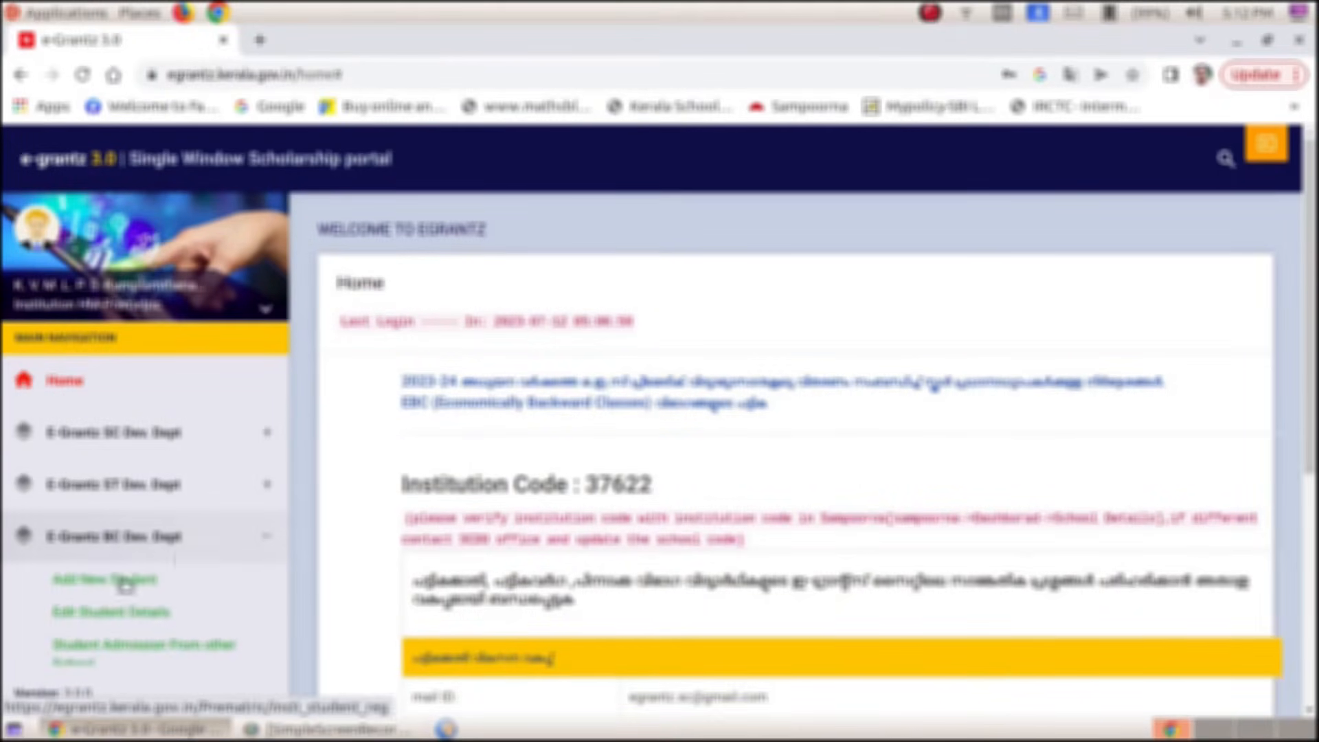
pyautogui.click(104, 578)
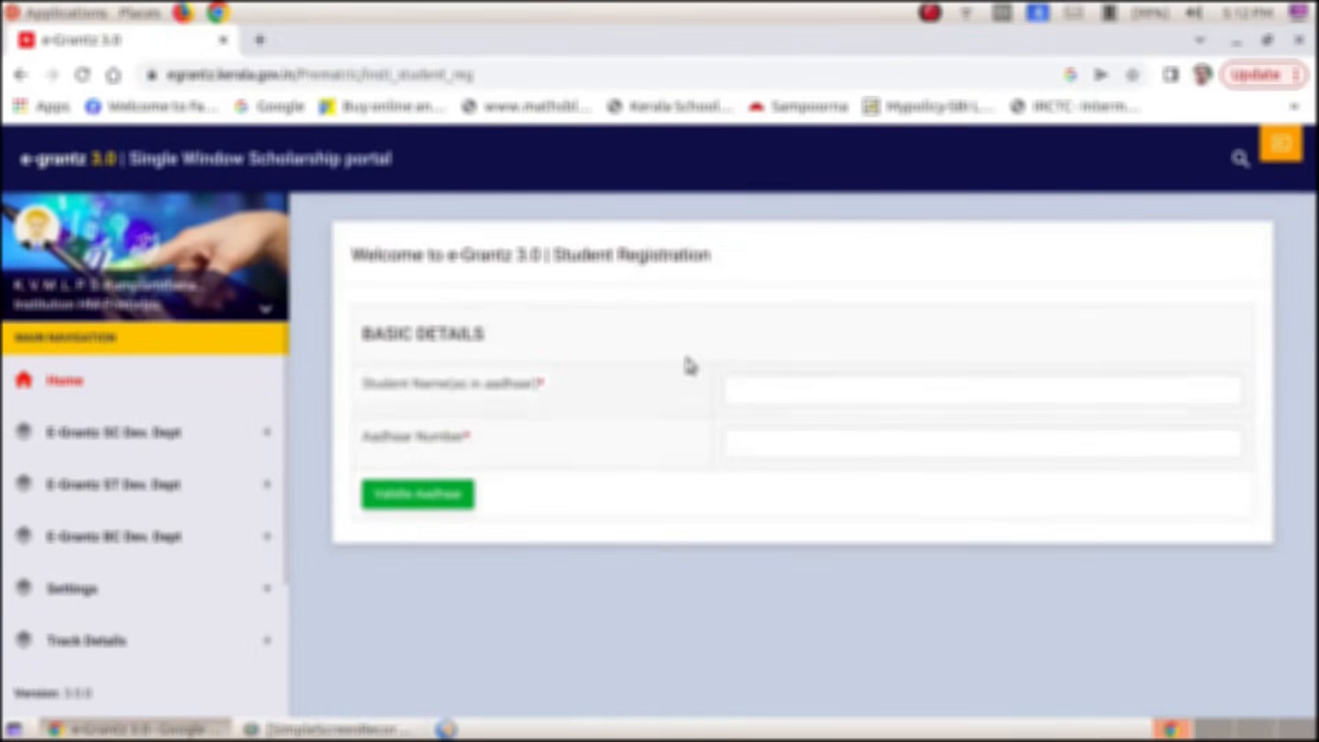
pyautogui.click(731, 397)
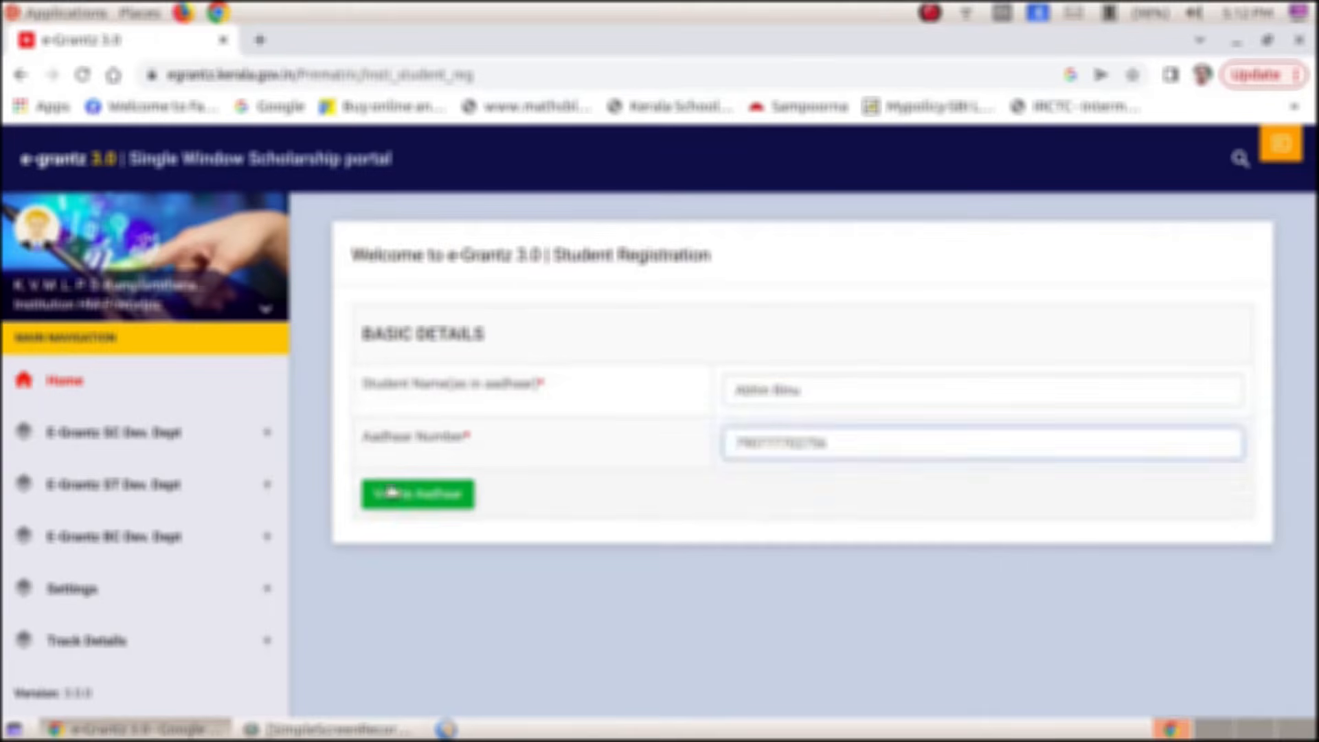
pyautogui.click(391, 492)
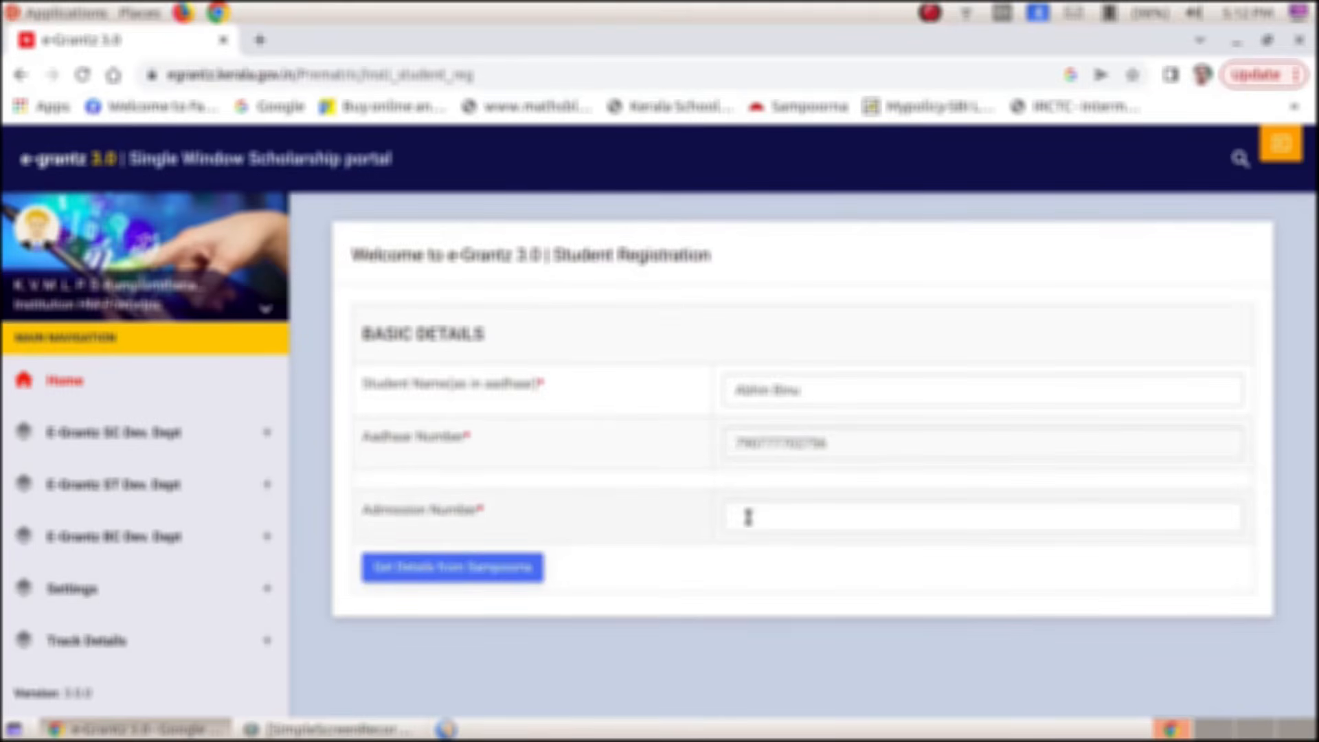
pyautogui.click(739, 530)
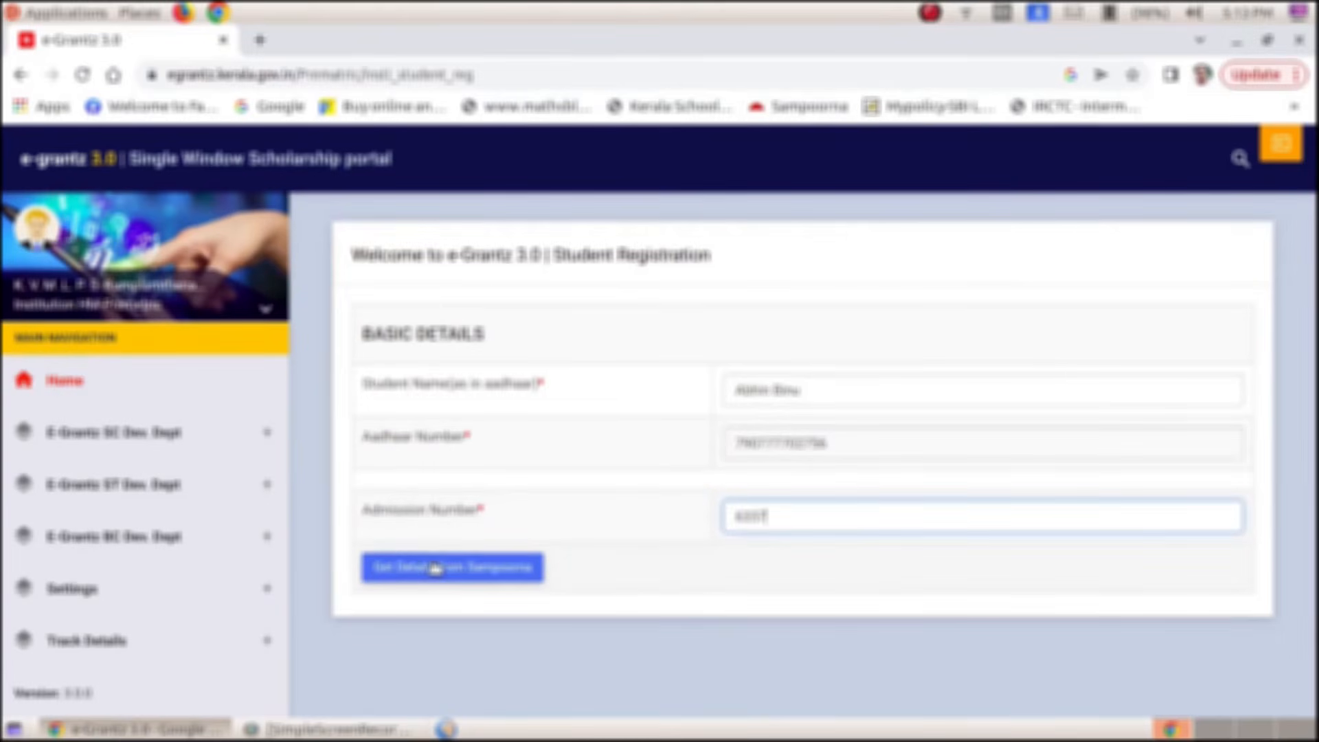
pyautogui.click(435, 568)
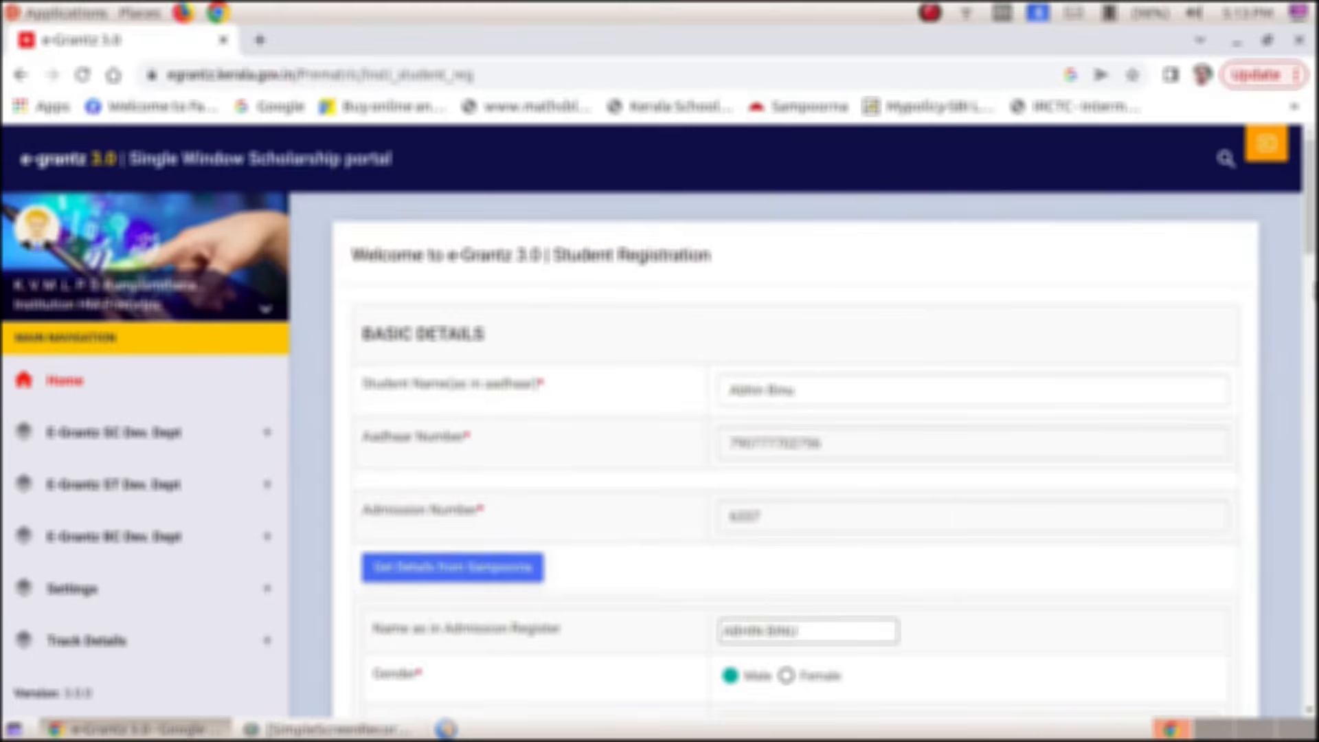
# Fill in the Confirm Account Number field with the student's bank account number
pyautogui.moveTo(1313, 228); pyautogui.dragTo(1313, 305)
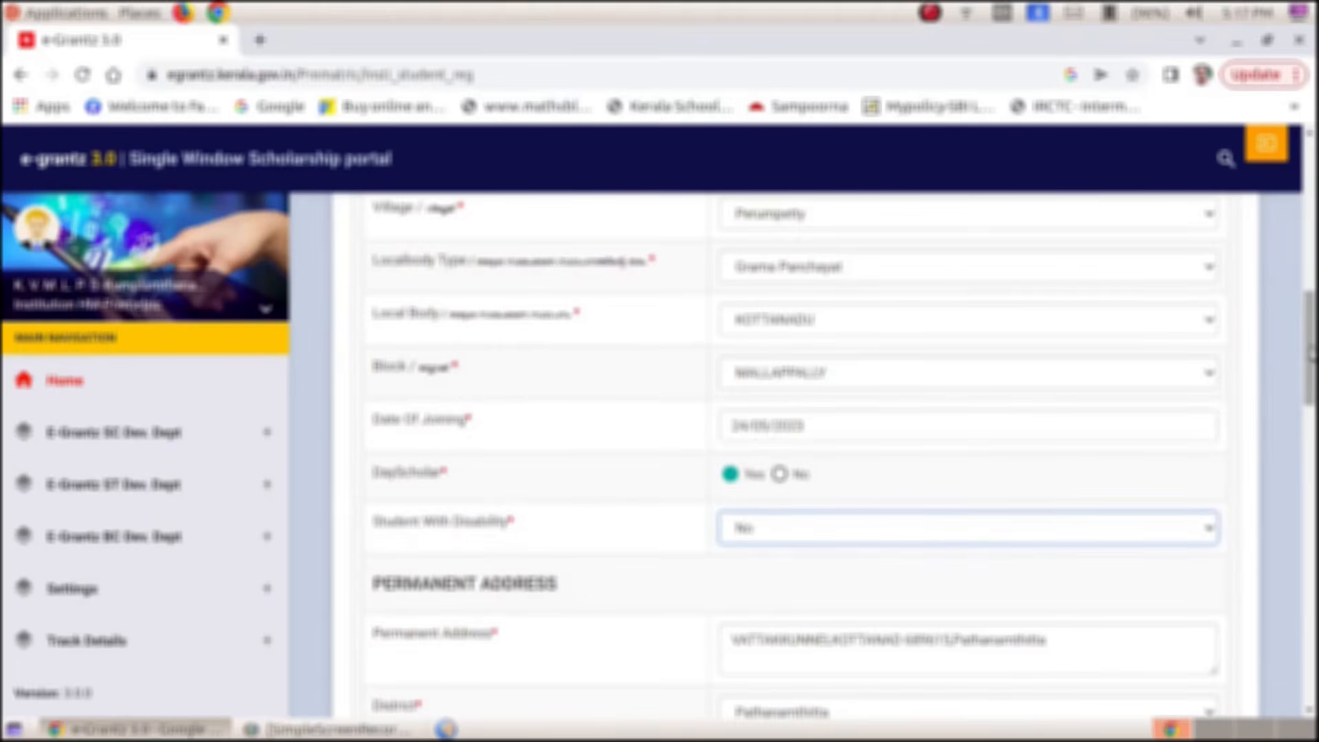
pyautogui.scroll(-3, 1310, 354)
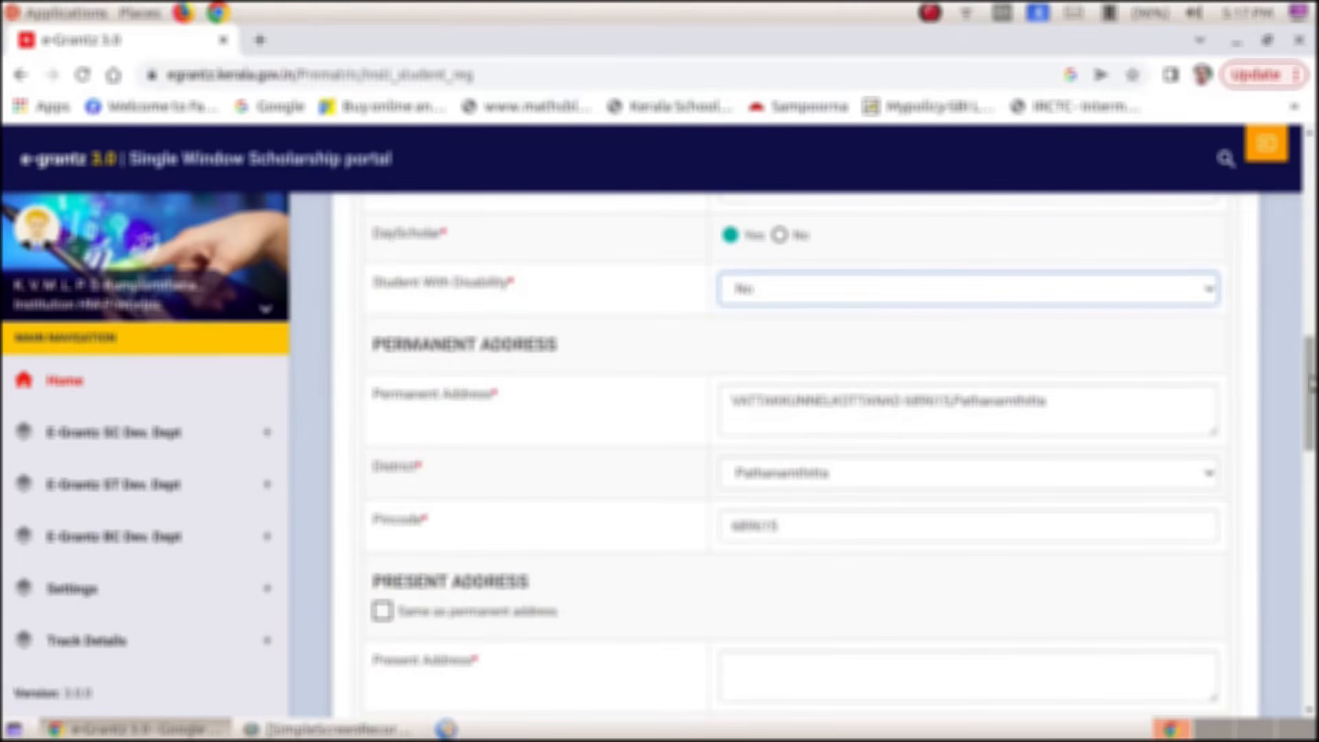
pyautogui.scroll(-5, 1310, 384)
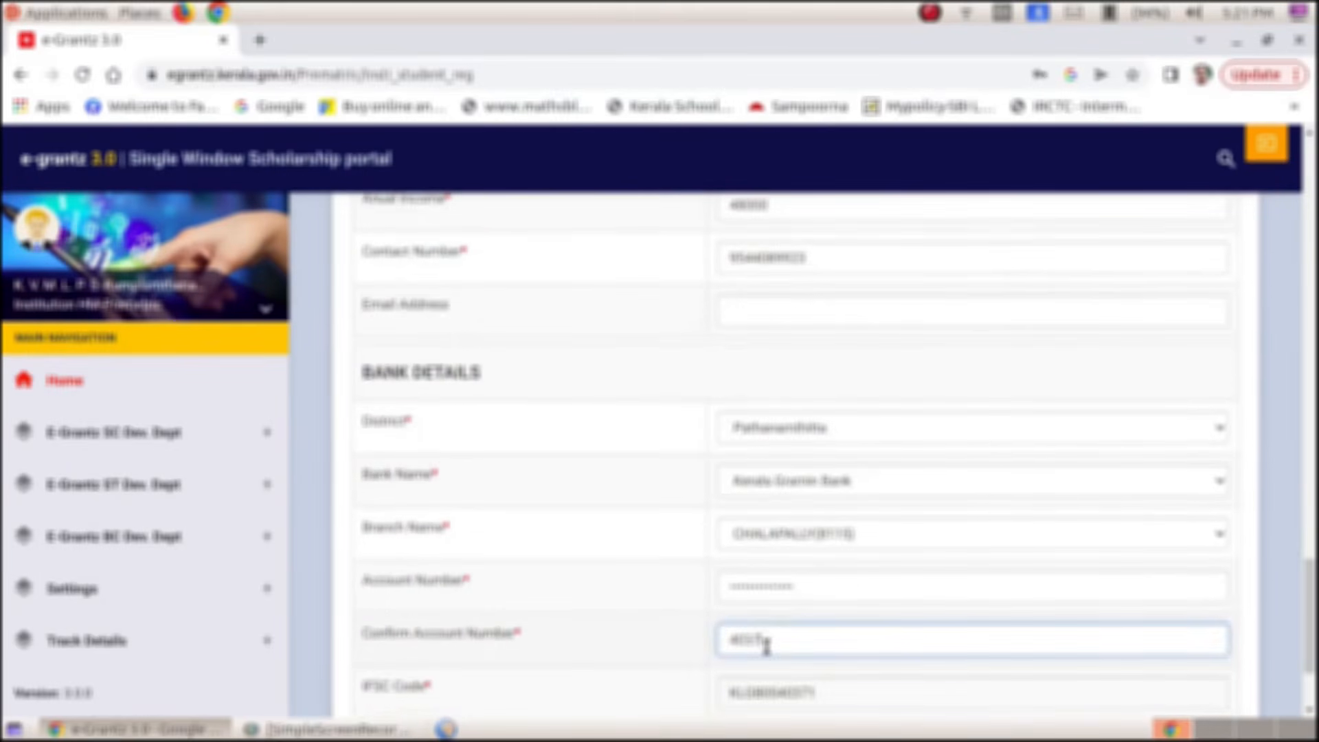
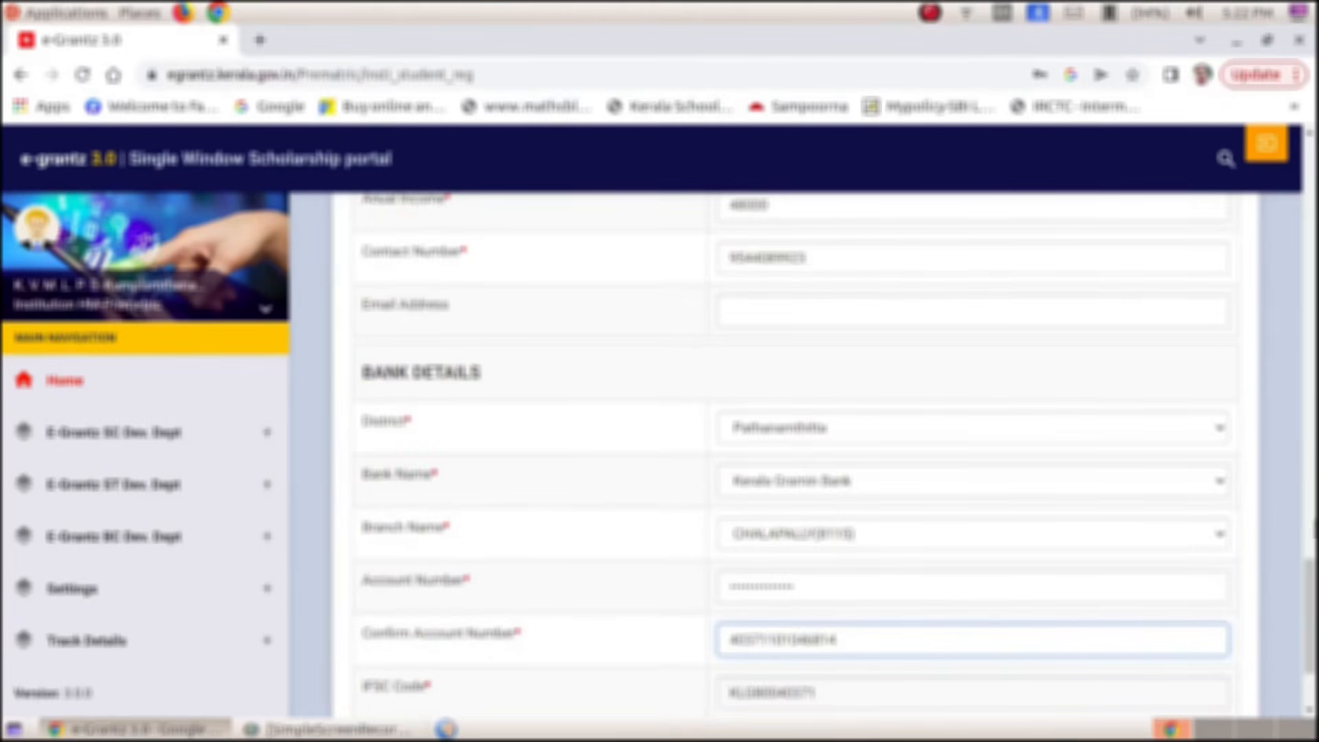
pyautogui.scroll(-3, 1309, 615)
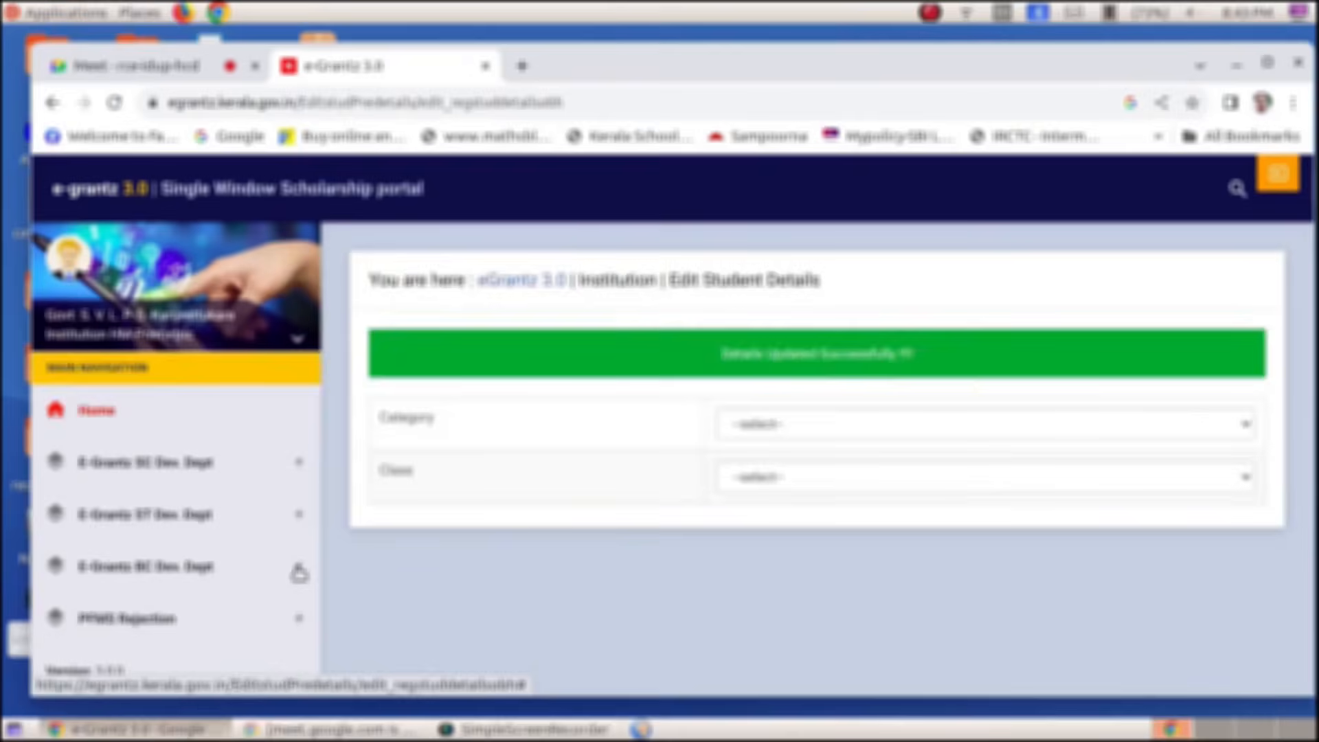
# Open Update Students Mark and Income to enter Pre-Matric previous year marks
pyautogui.click(197, 535)
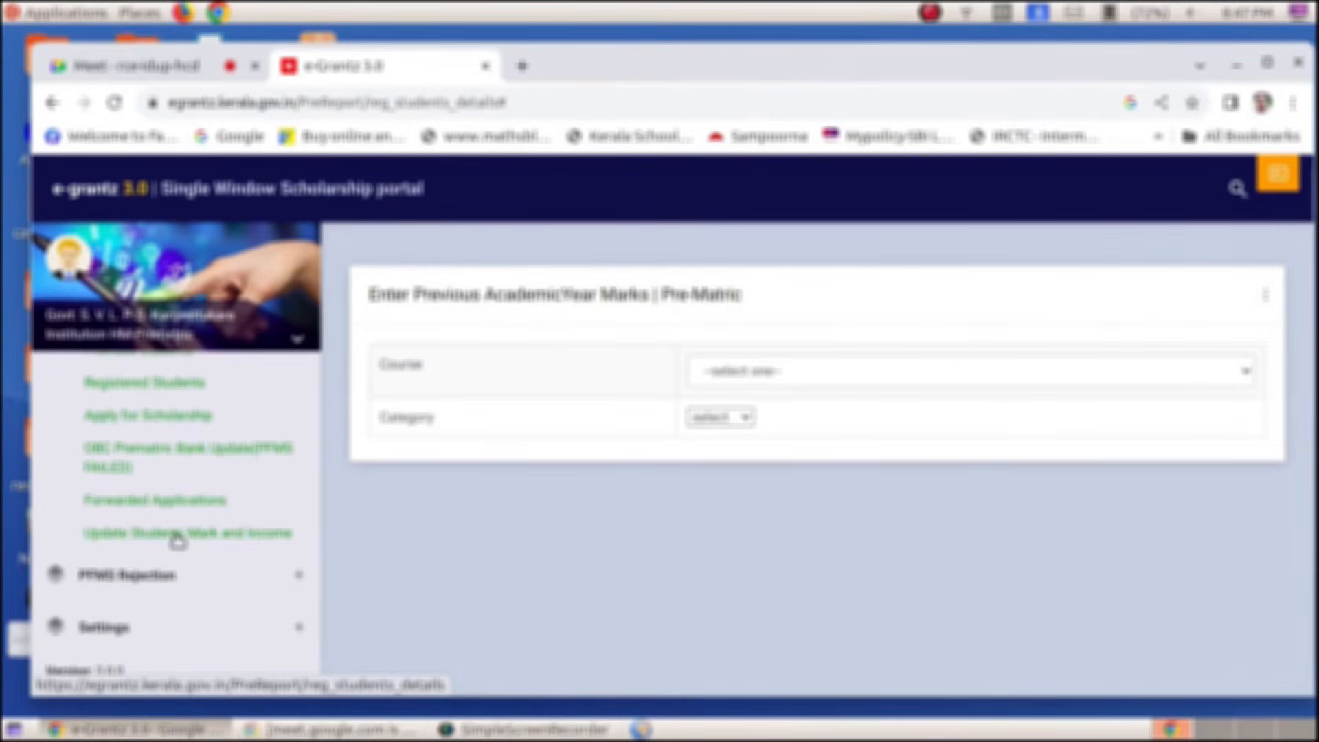
# Reload the mark update page and list the CLASS 3 OBC students
pyautogui.click(178, 539)
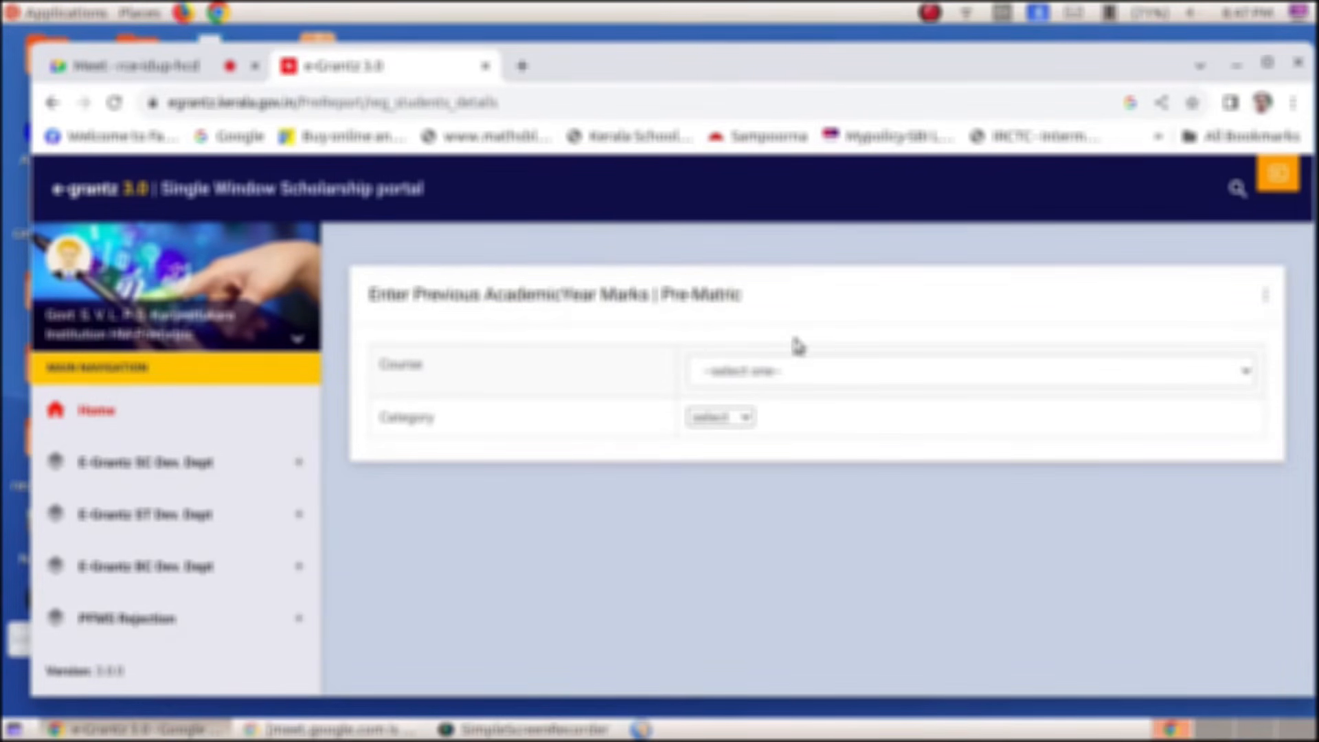
pyautogui.click(782, 369)
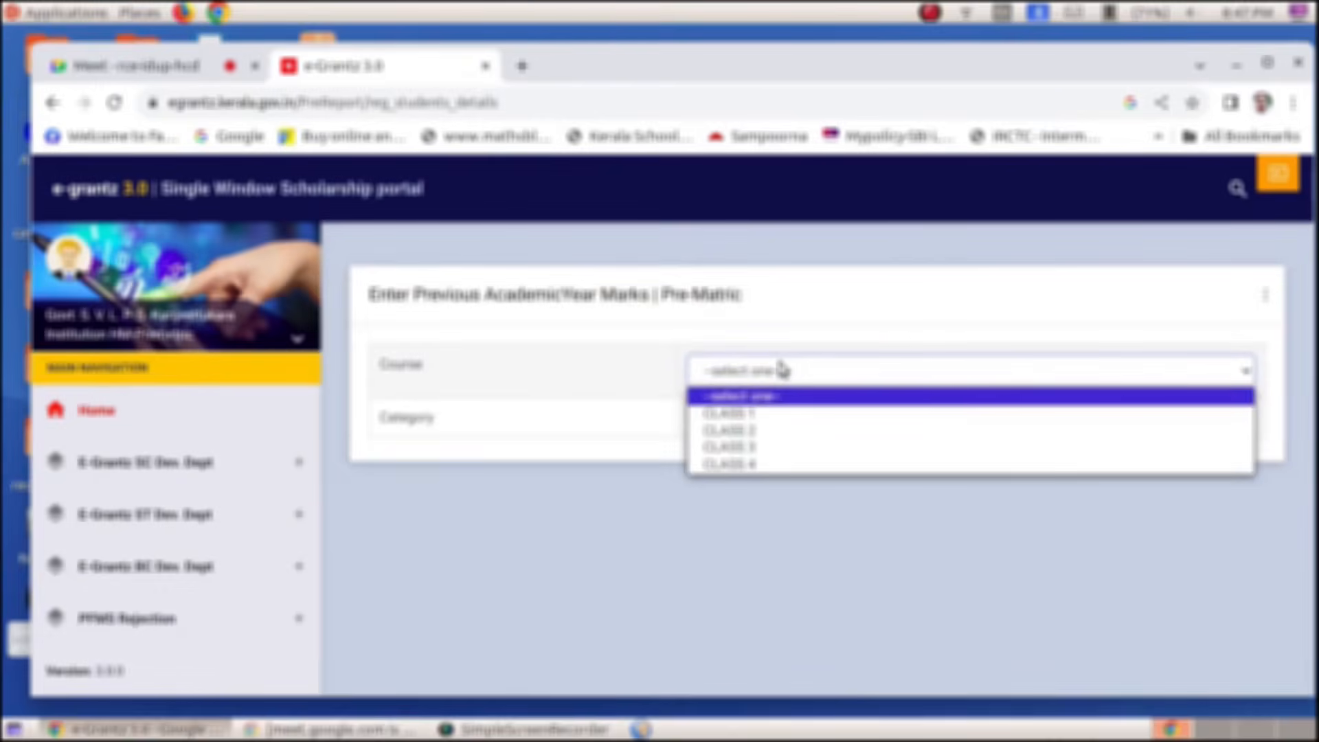
pyautogui.click(752, 447)
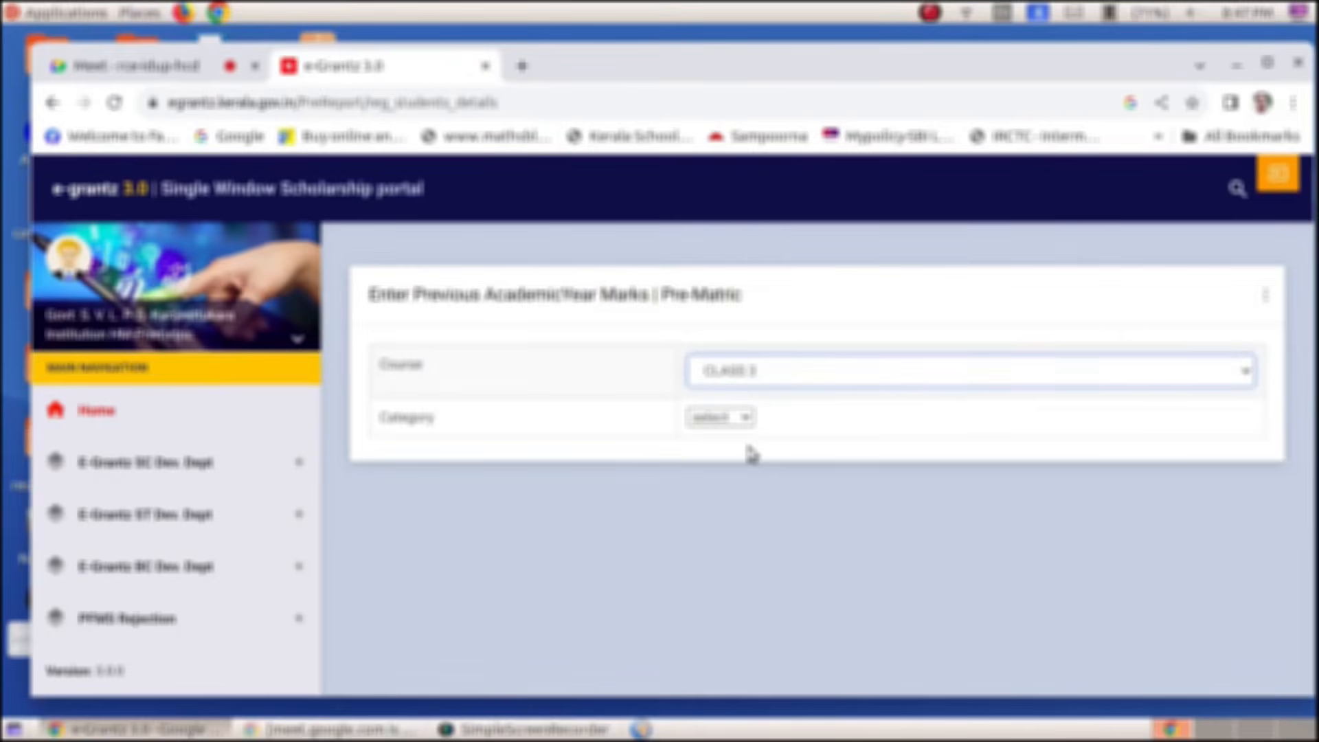
pyautogui.click(727, 419)
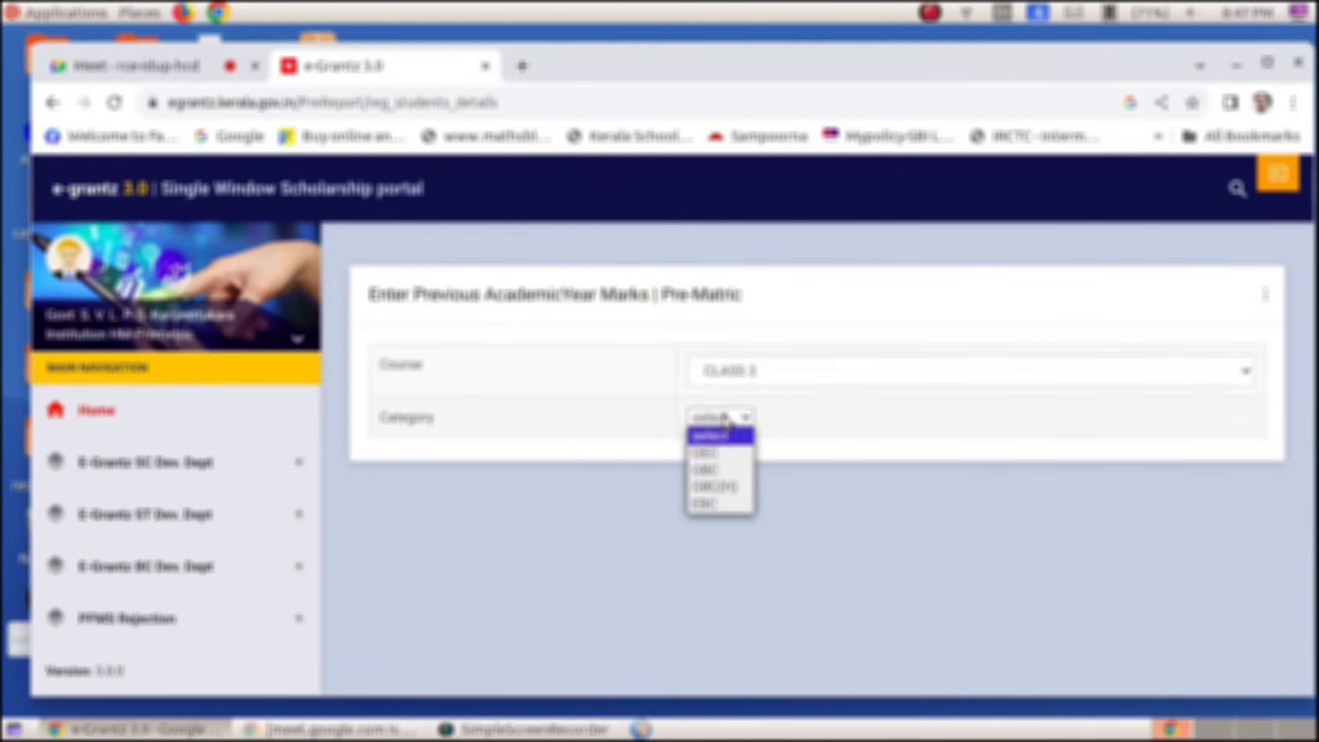
pyautogui.click(718, 474)
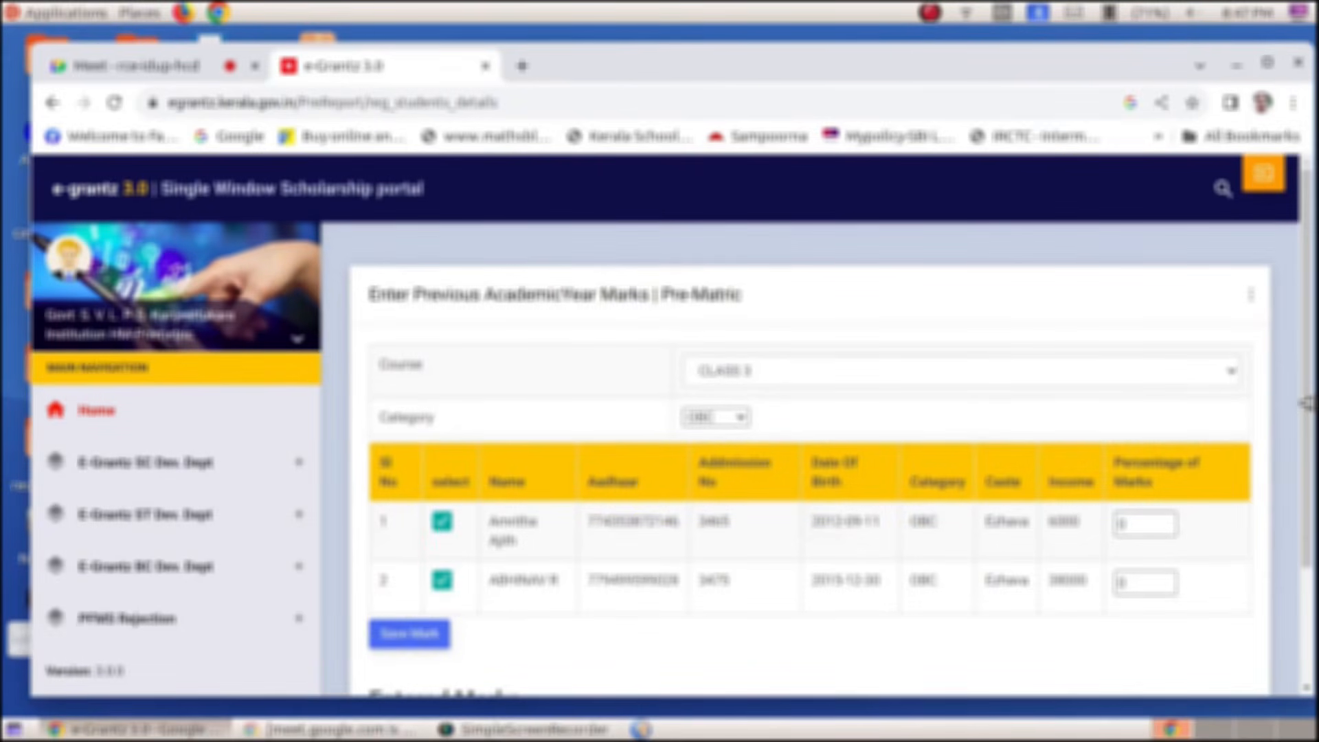
# Untick the first student so only the second student stays selected
pyautogui.moveTo(1307, 372); pyautogui.dragTo(1312, 432)
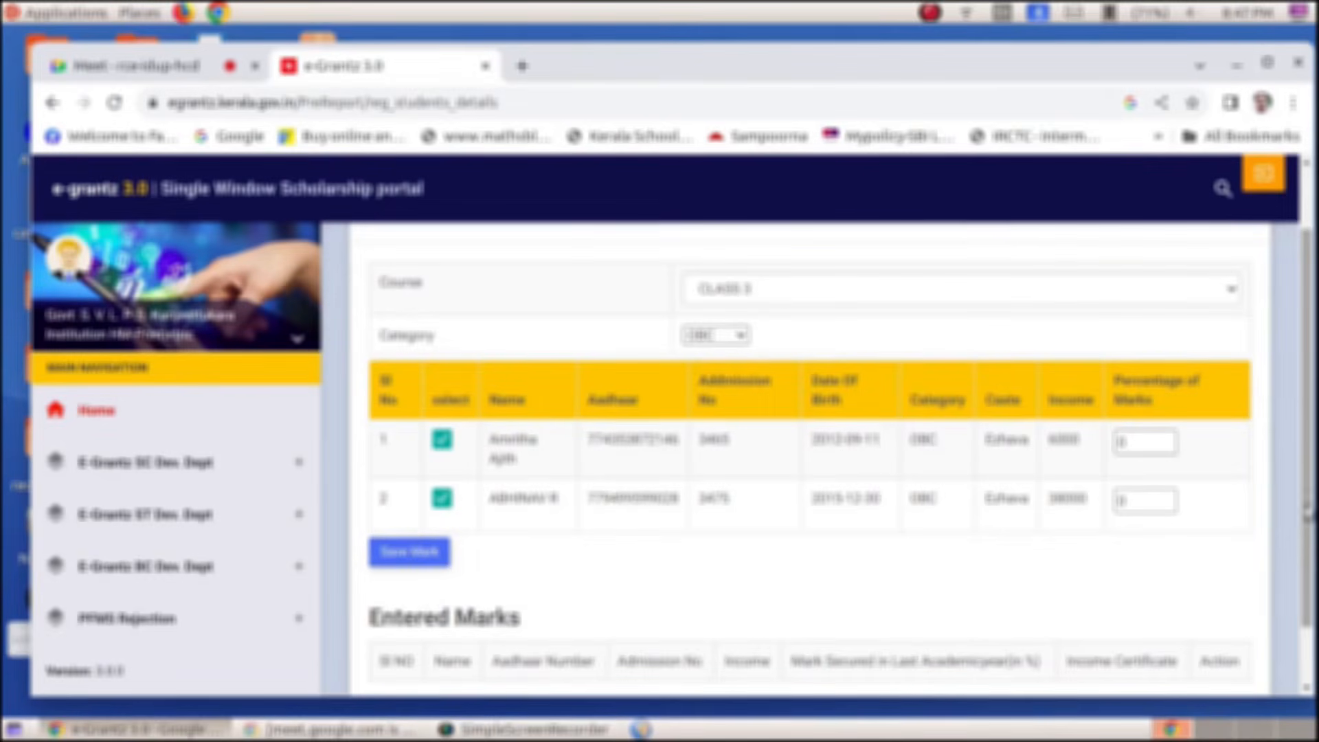
pyautogui.scroll(-1, 1303, 439)
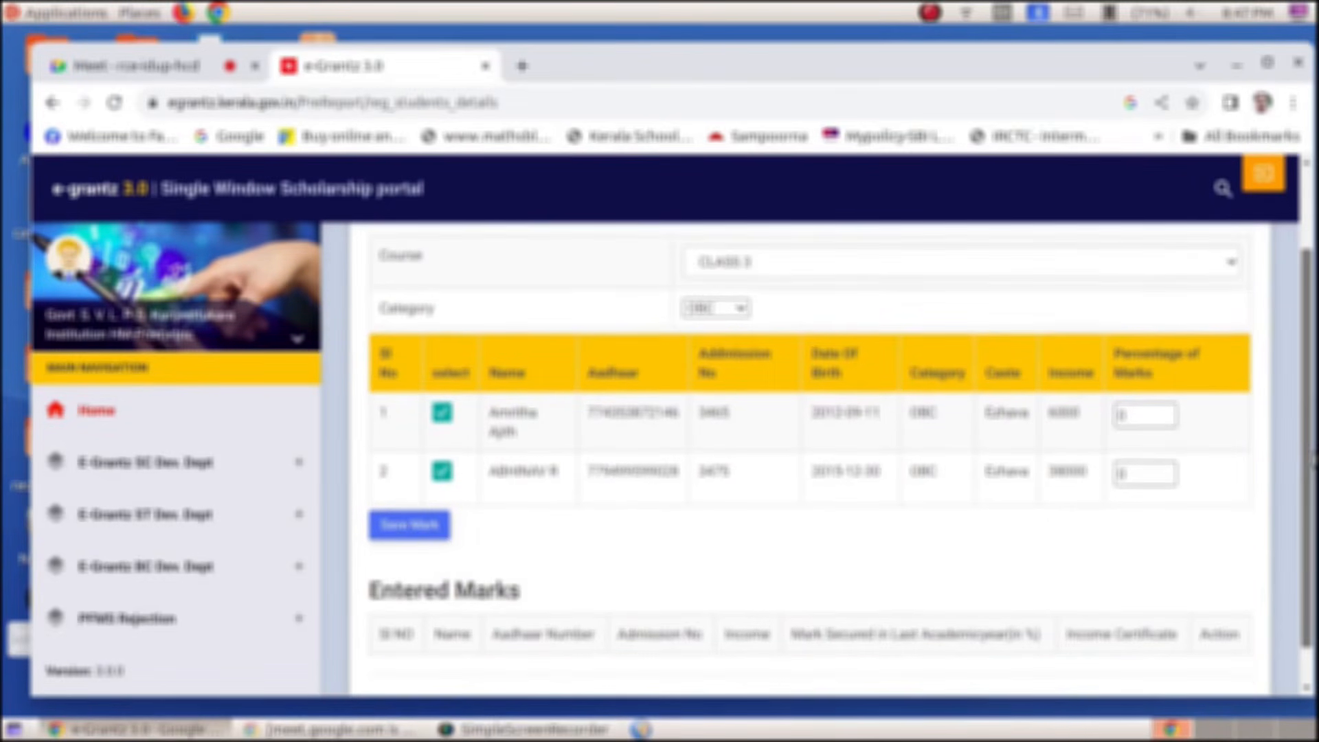
pyautogui.click(442, 408)
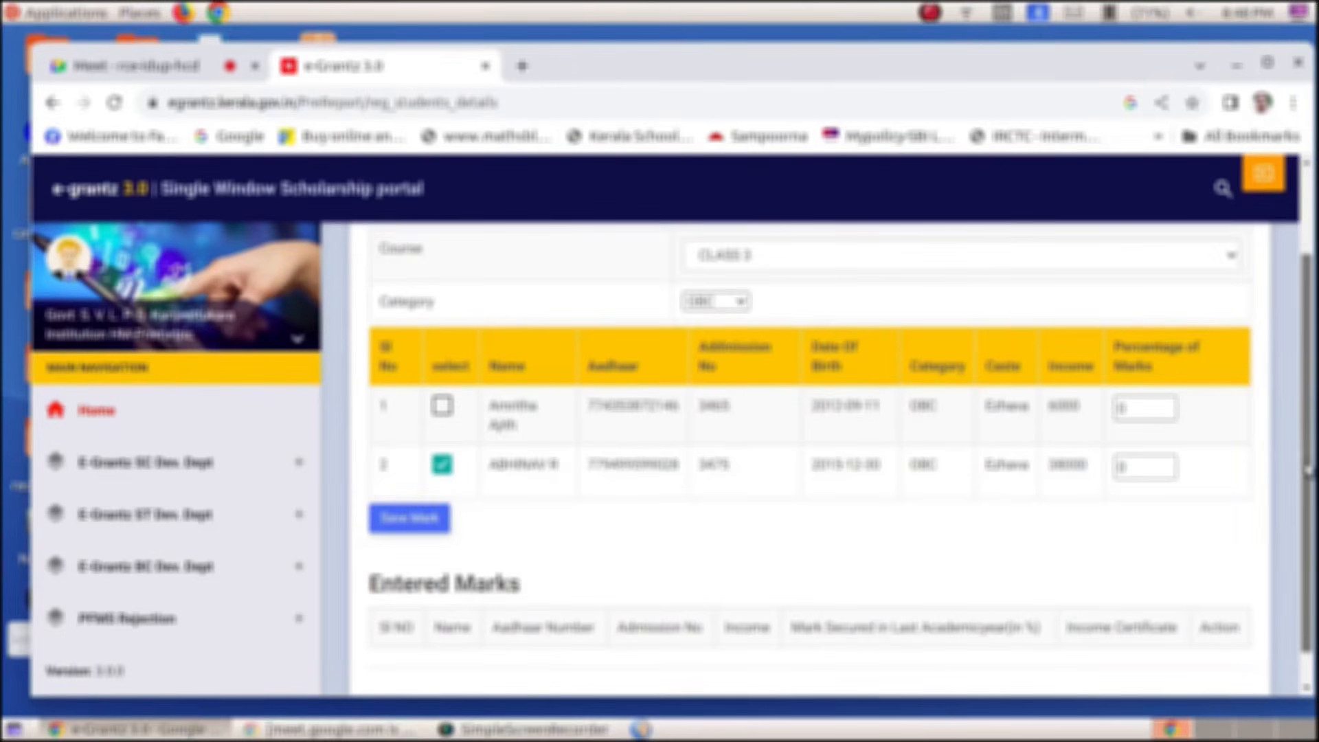
pyautogui.moveTo(1309, 470); pyautogui.dragTo(1308, 507)
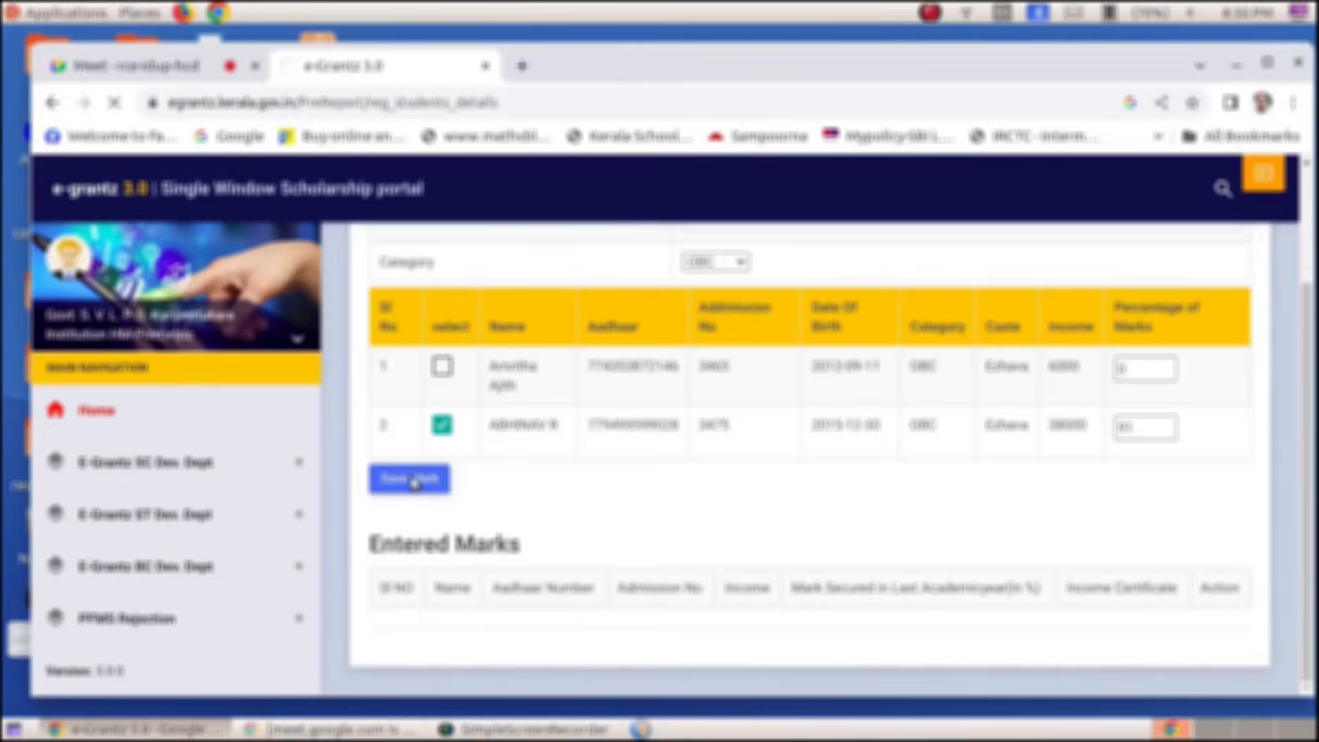
# Save the ticked student's mark, getting 'Marks Updated Successfully'
pyautogui.click(412, 479)
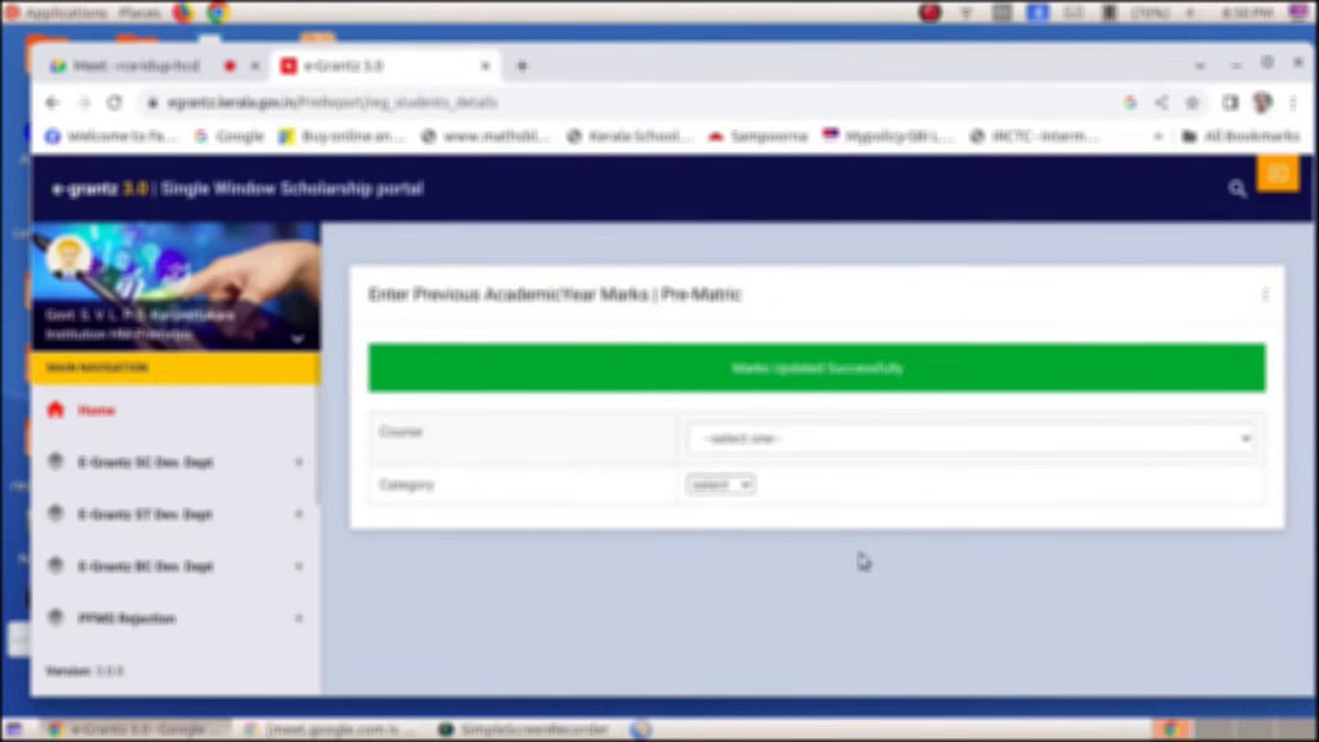
# List the CLASS 3 OBC students again and fill in the student's income certificate details
pyautogui.click(871, 449)
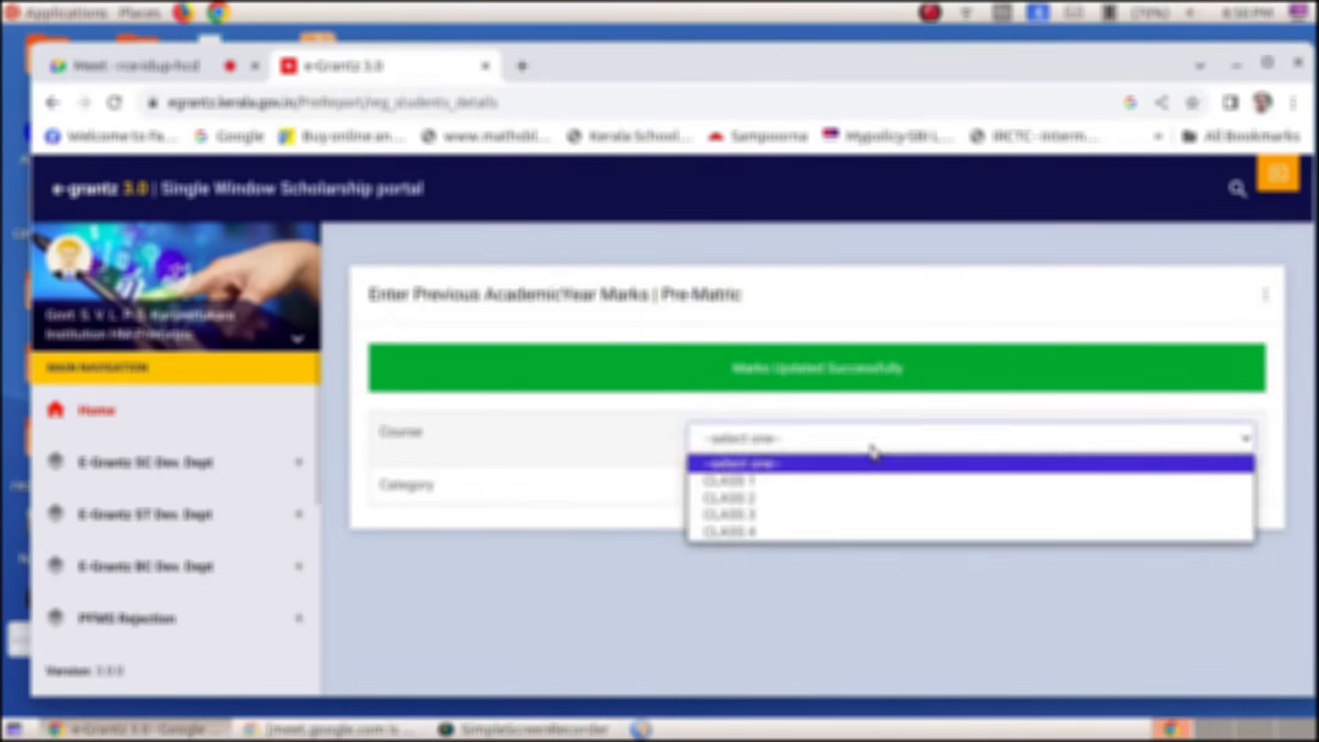
pyautogui.click(864, 515)
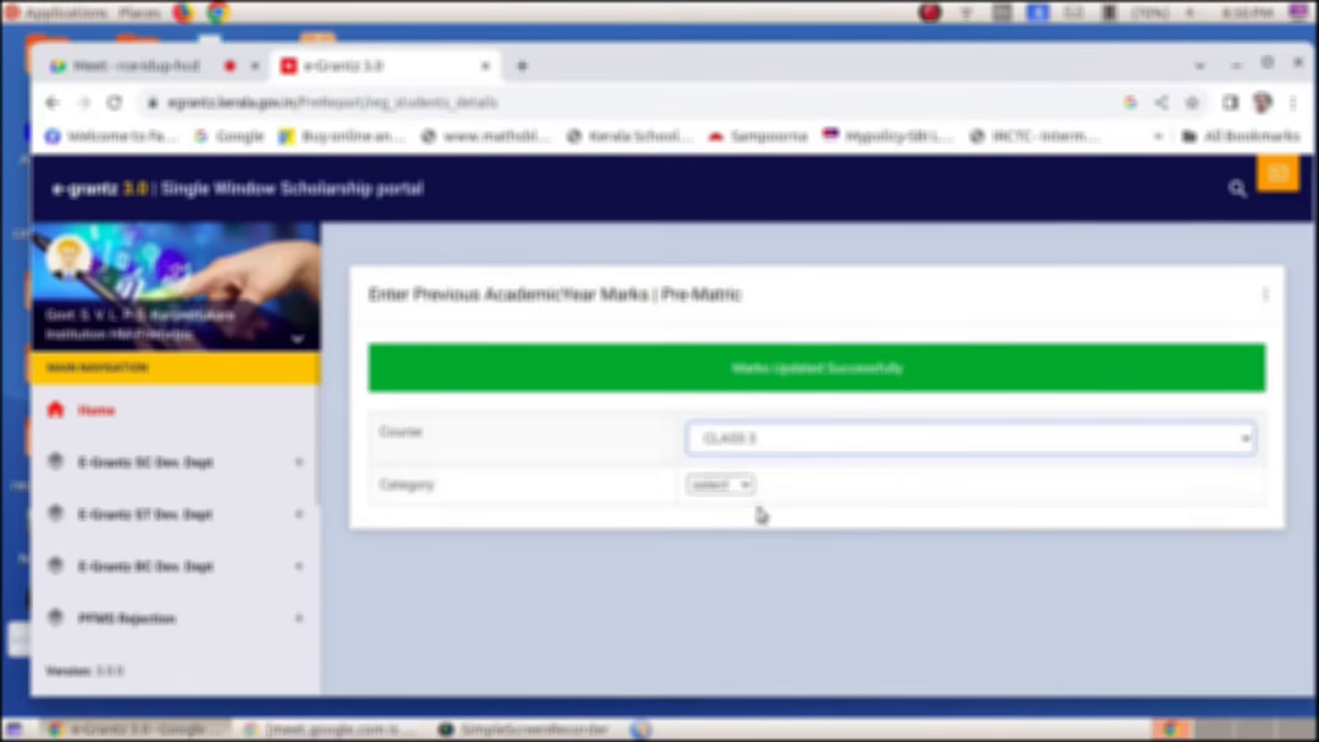
pyautogui.click(739, 485)
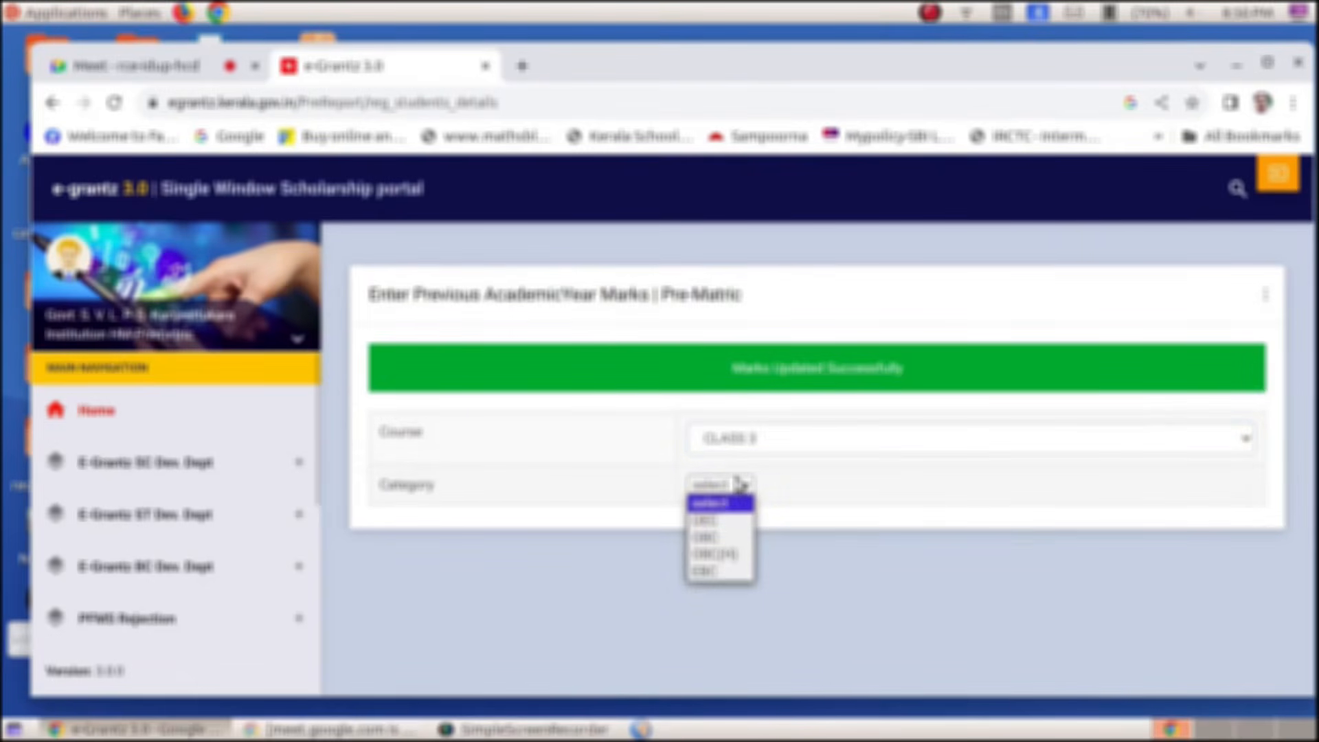
pyautogui.click(733, 538)
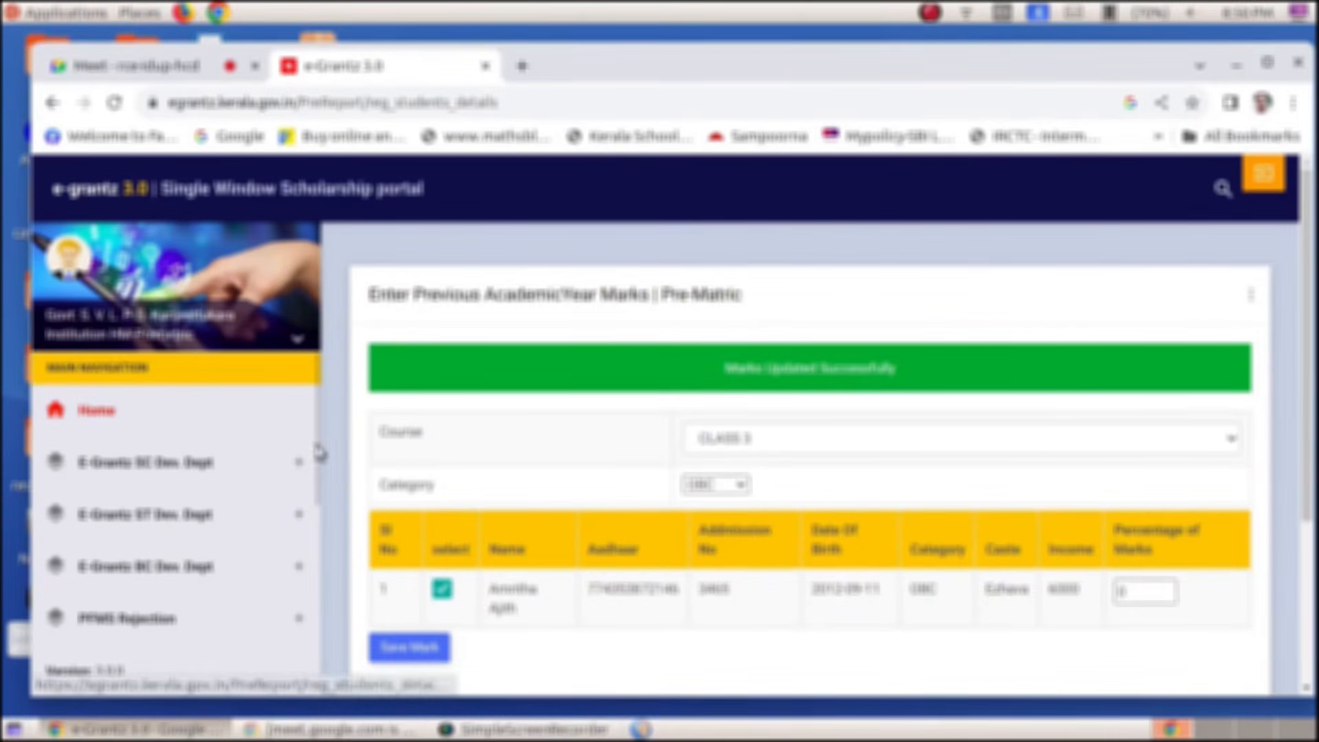
pyautogui.scroll(-3, 320, 453)
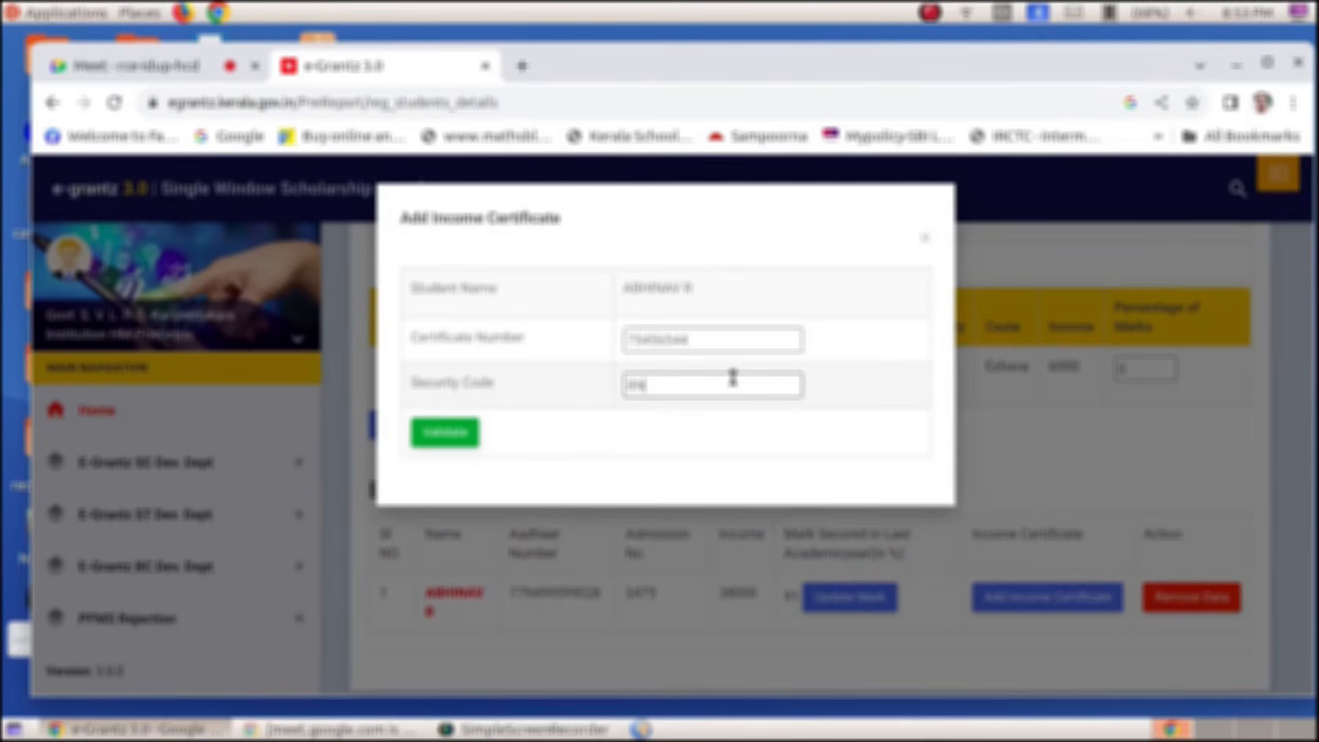
pyautogui.write('504')
# Validate the student's income certificate and acknowledge the success message
pyautogui.click(444, 434)
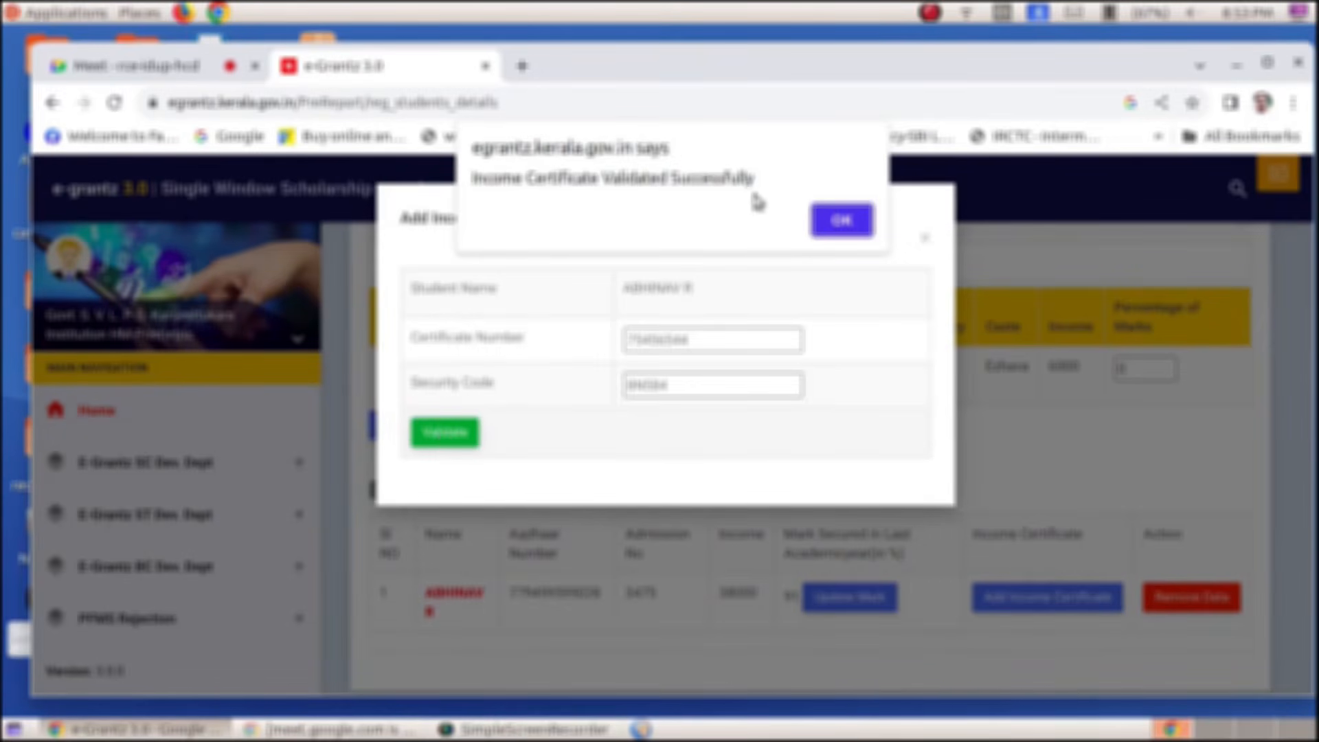
pyautogui.click(844, 232)
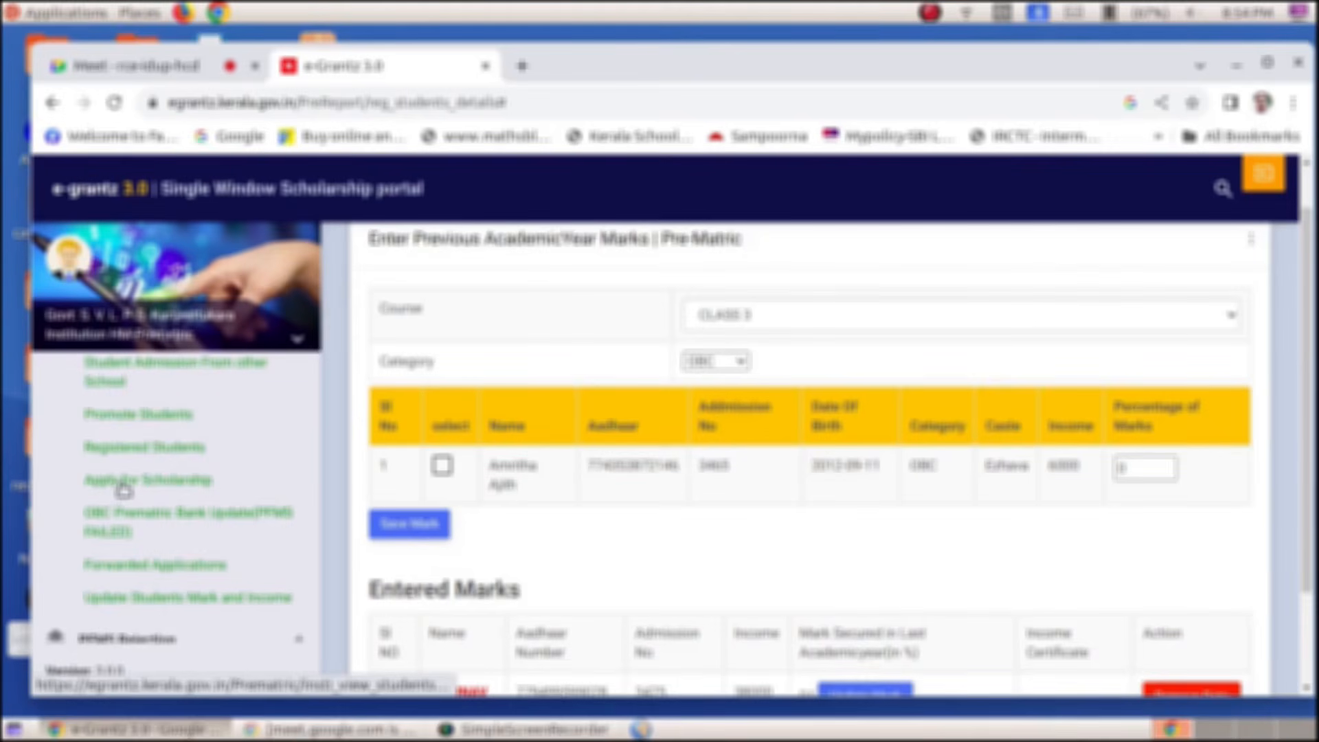
# On the scholarship application page, choose the OBC Prematric Scholarship scheme
pyautogui.click(122, 489)
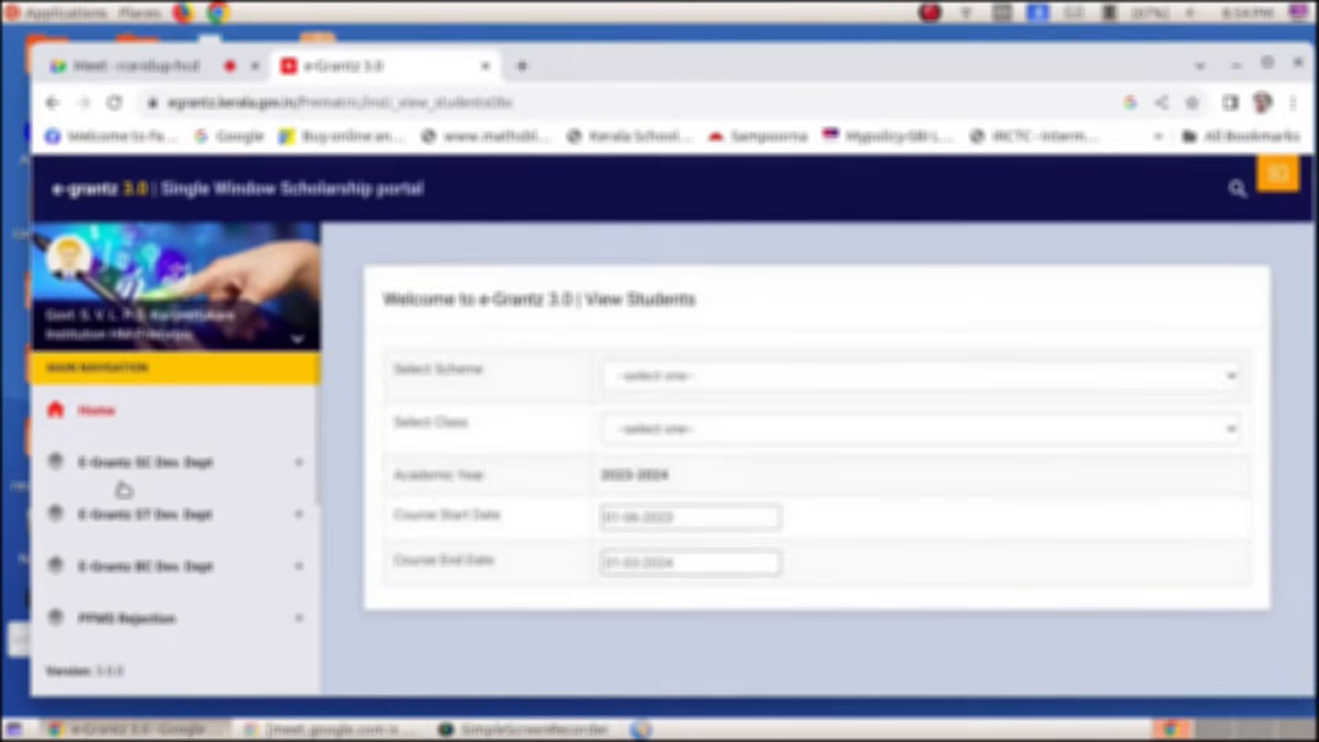
pyautogui.click(783, 377)
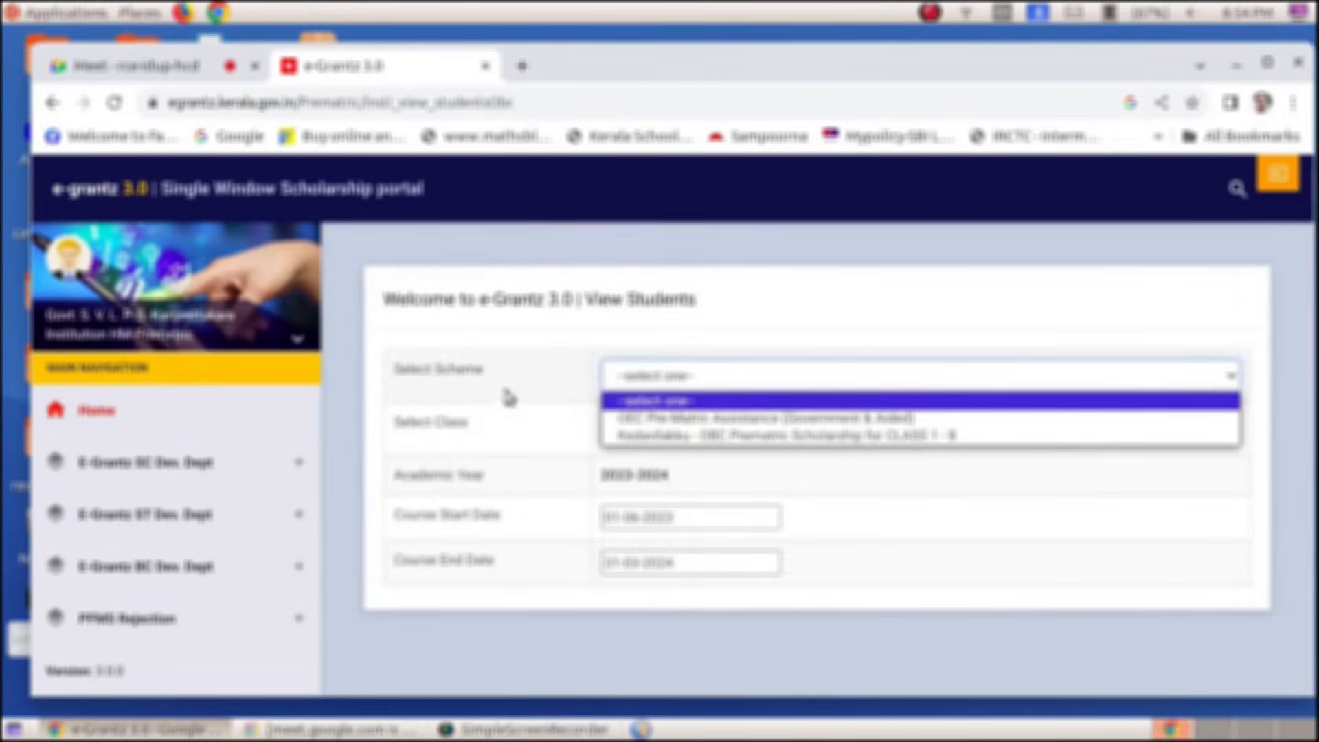
pyautogui.click(682, 435)
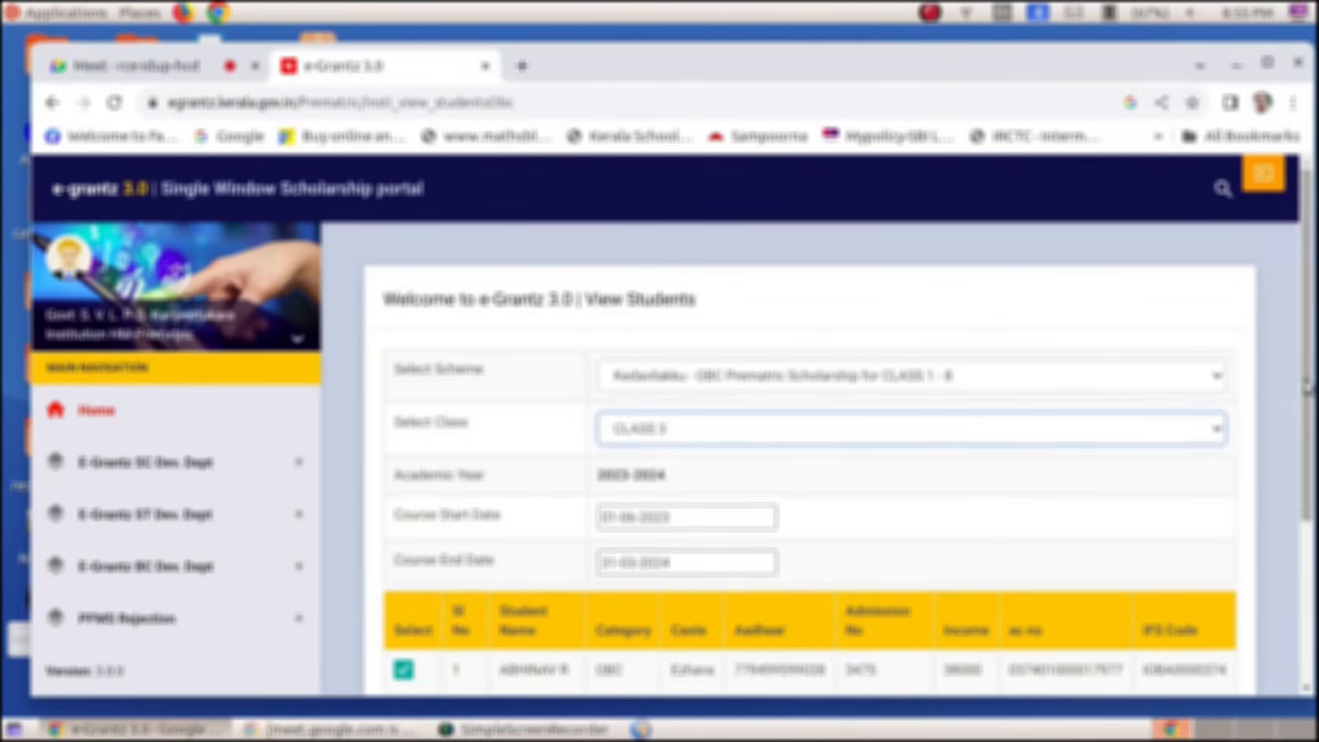
pyautogui.moveTo(1308, 371); pyautogui.dragTo(1312, 488)
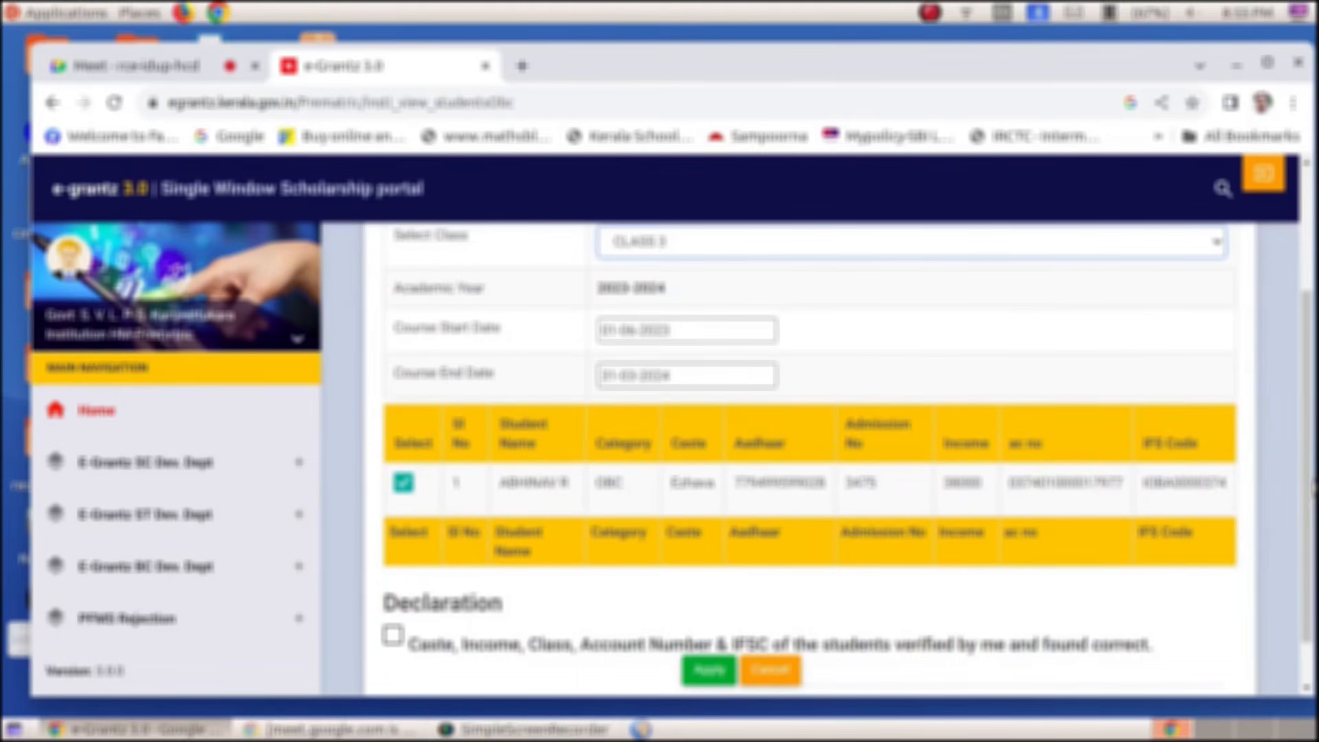
# Tick the student and the declaration, then apply and confirm forwarding to the department
pyautogui.click(403, 482)
pyautogui.scroll(-1, 421, 493)
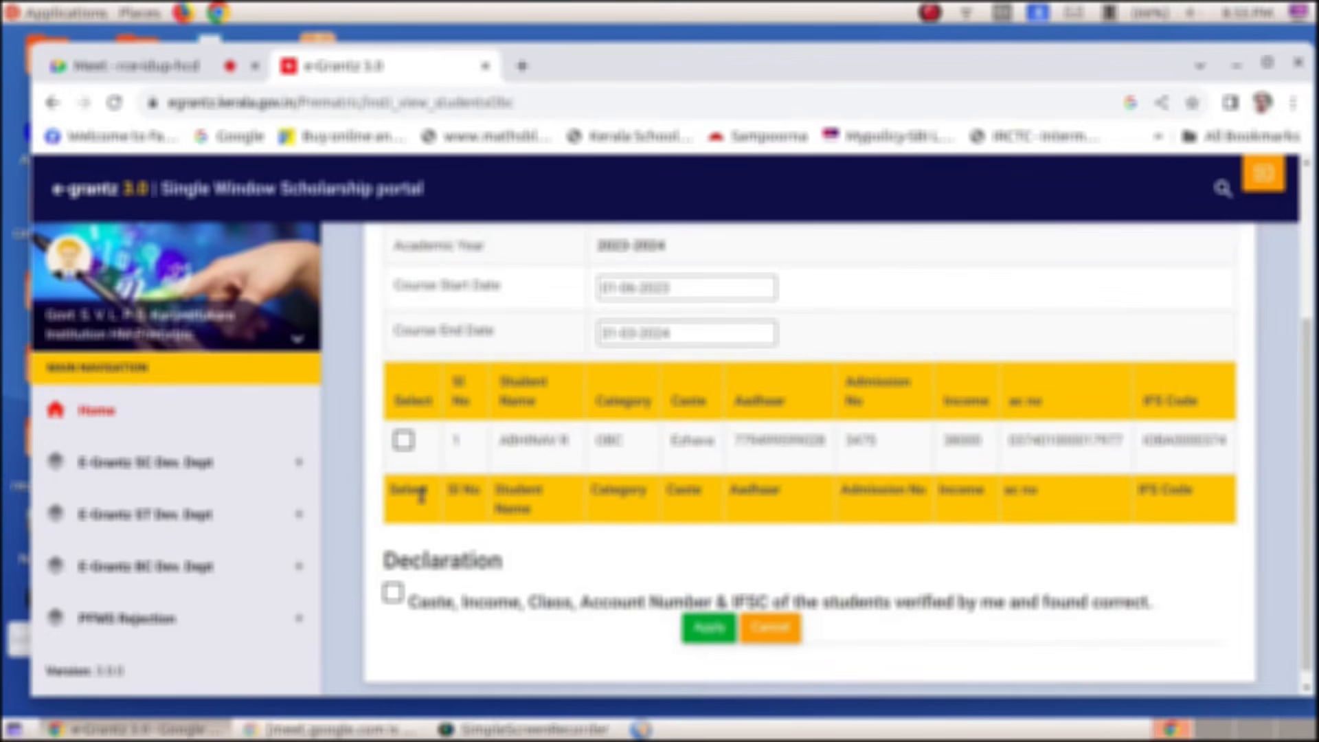
pyautogui.click(405, 442)
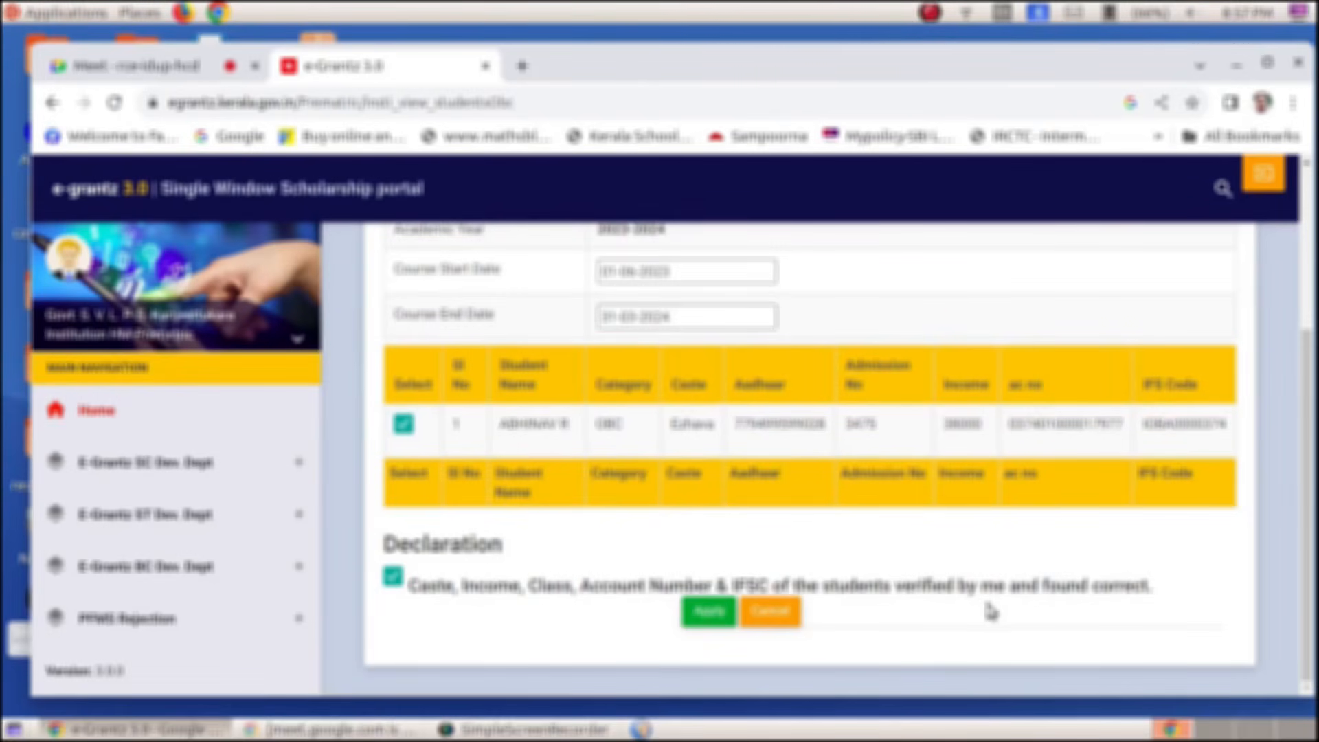
pyautogui.click(709, 612)
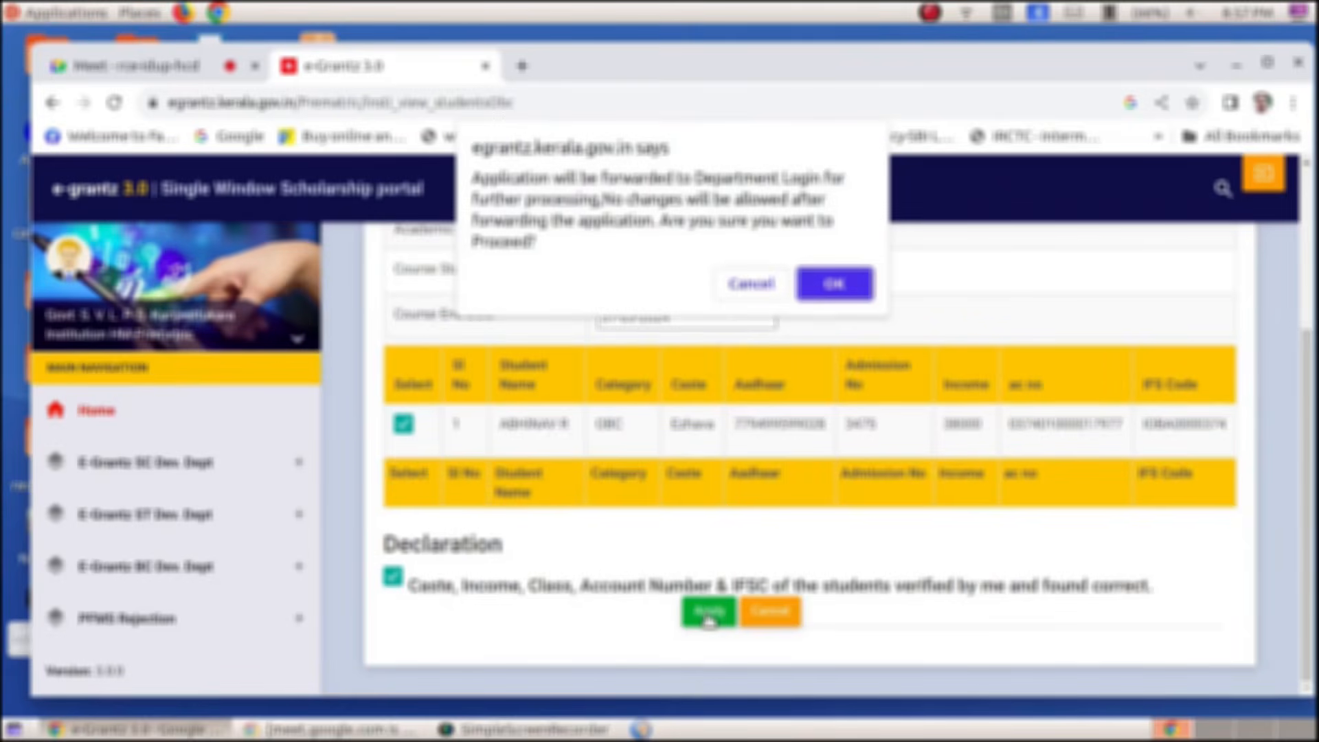
pyautogui.click(833, 285)
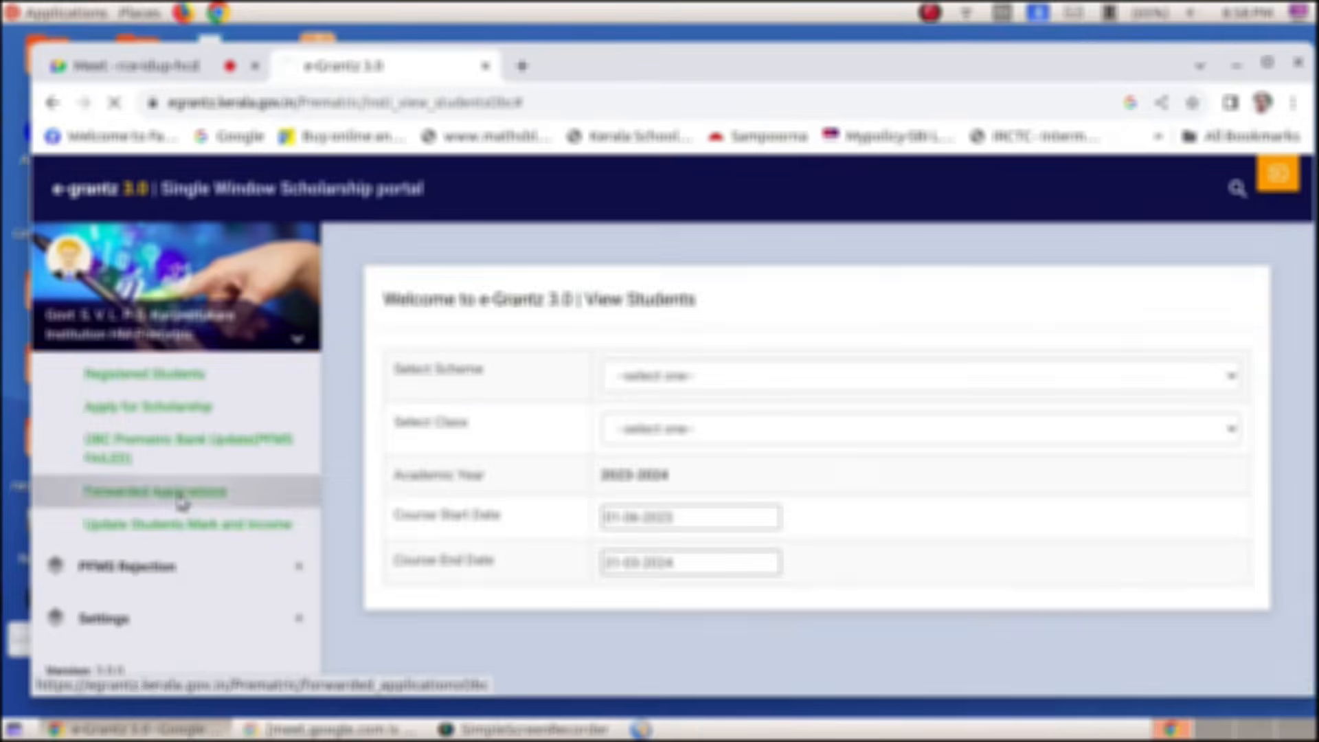
# Show the forwarded applications and open the downloaded studentlist.pdf
pyautogui.click(177, 498)
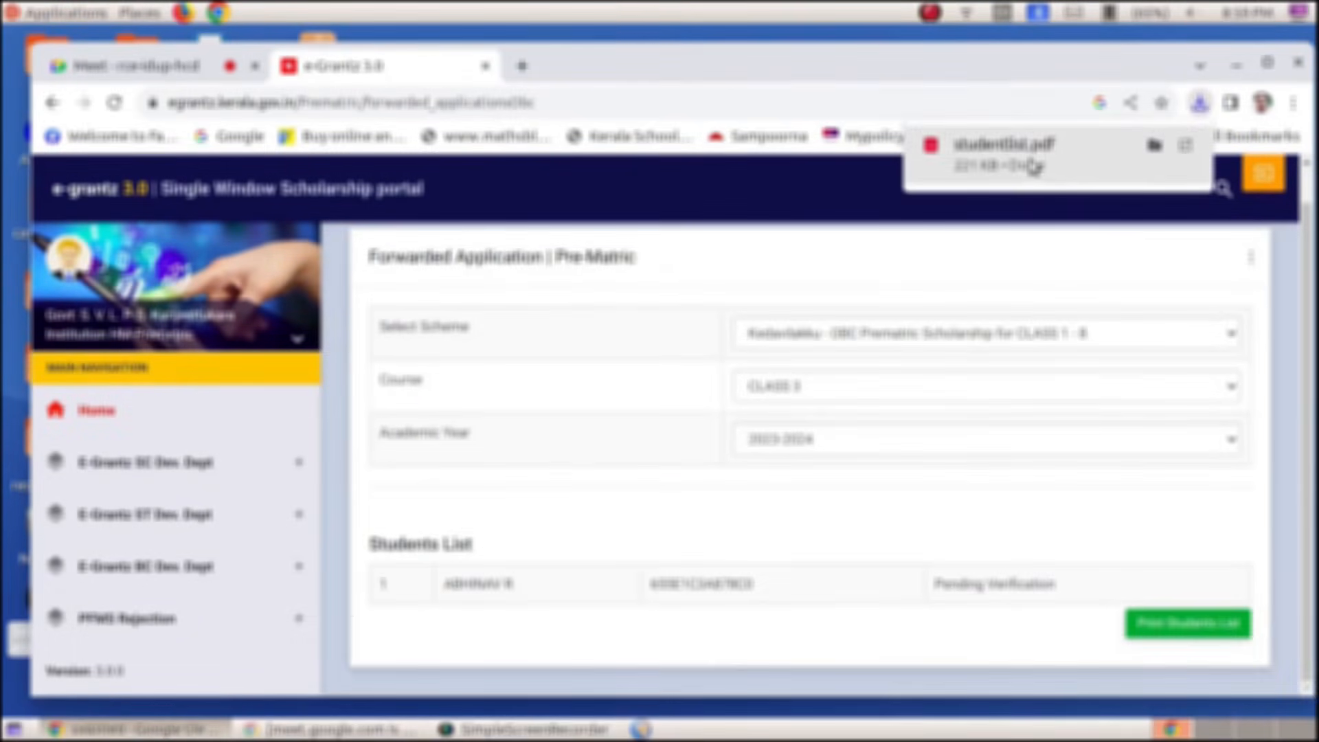
pyautogui.click(1032, 166)
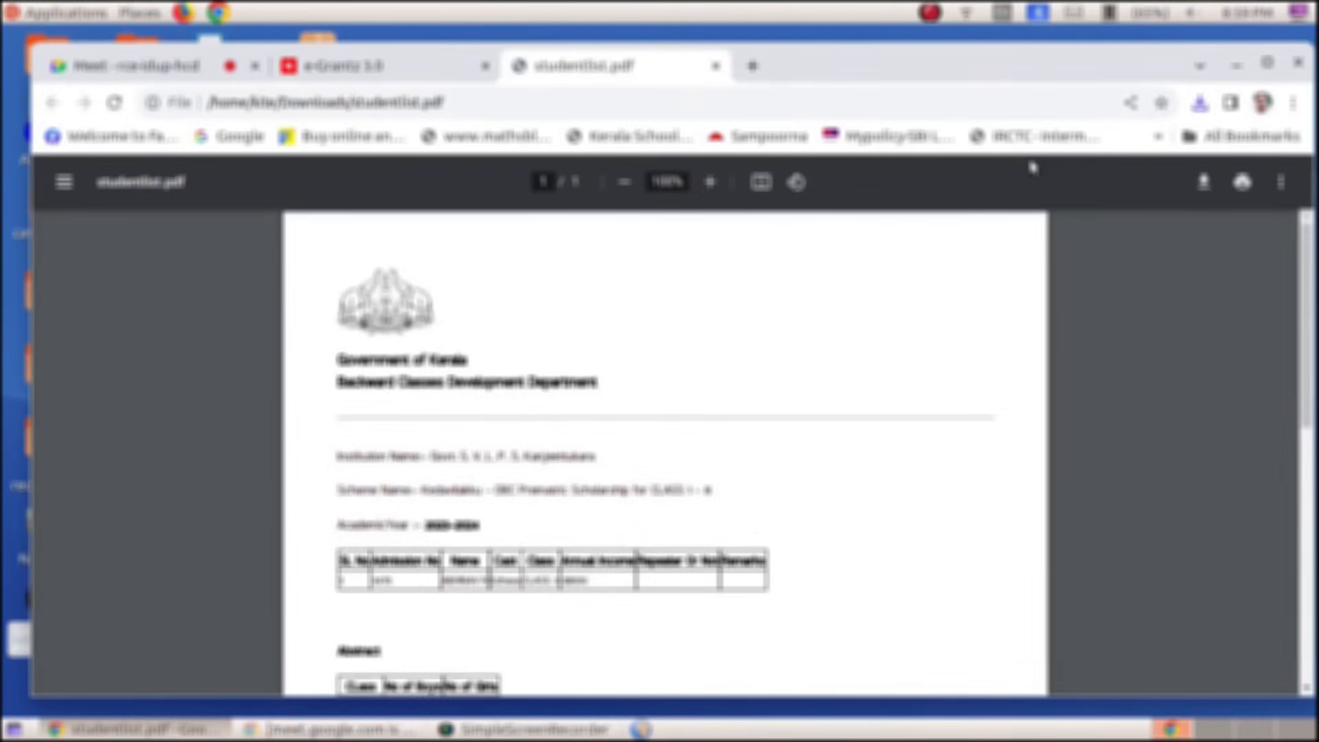